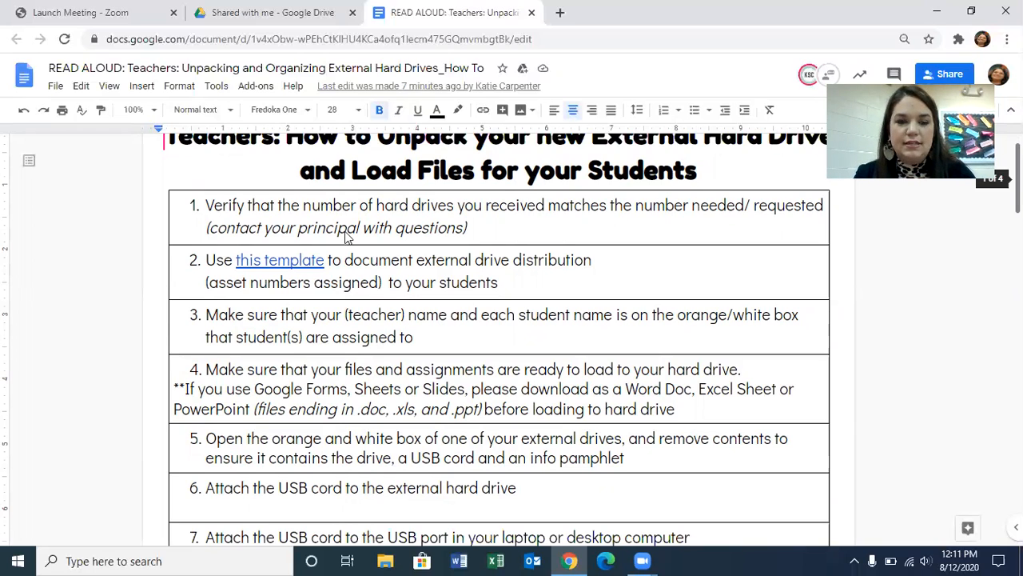
- Make a copy of the External Drive Teacher Inventory document from the template link in instruction 2
left_click(297, 261)
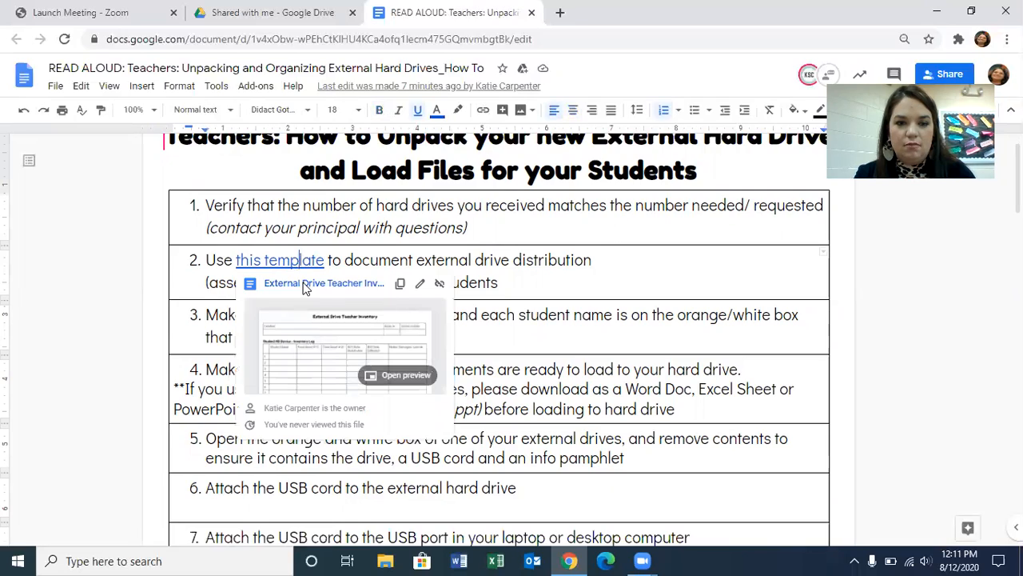
left_click(304, 285)
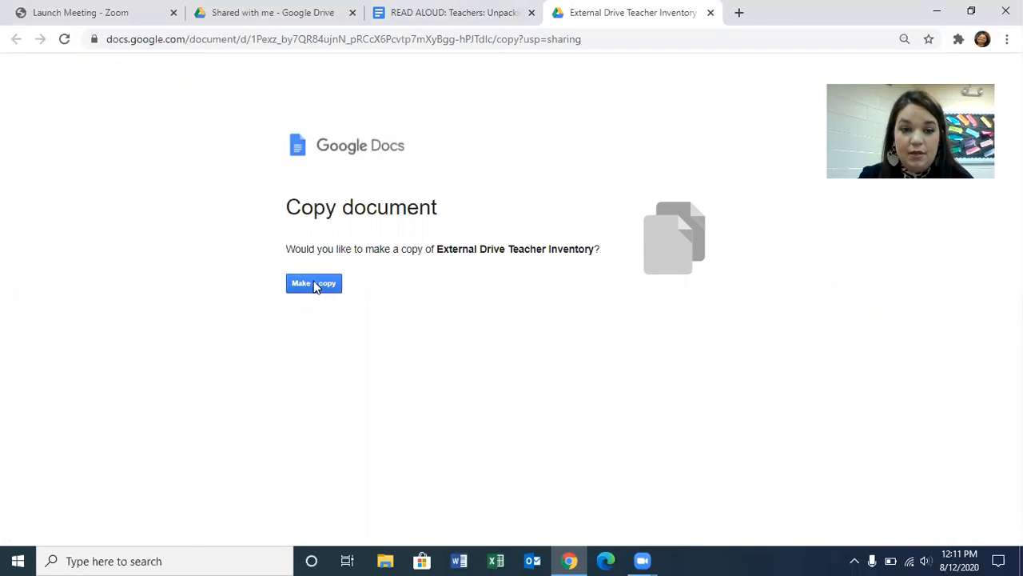
left_click(314, 284)
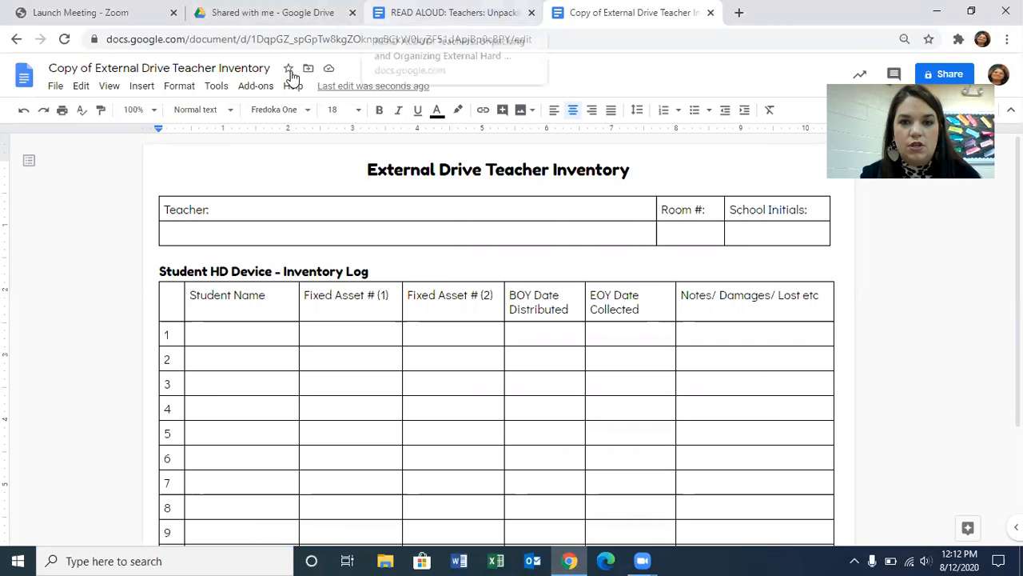
- Return to the hard drive instructions document and review the template link's preview and instruction 3
left_click(447, 12)
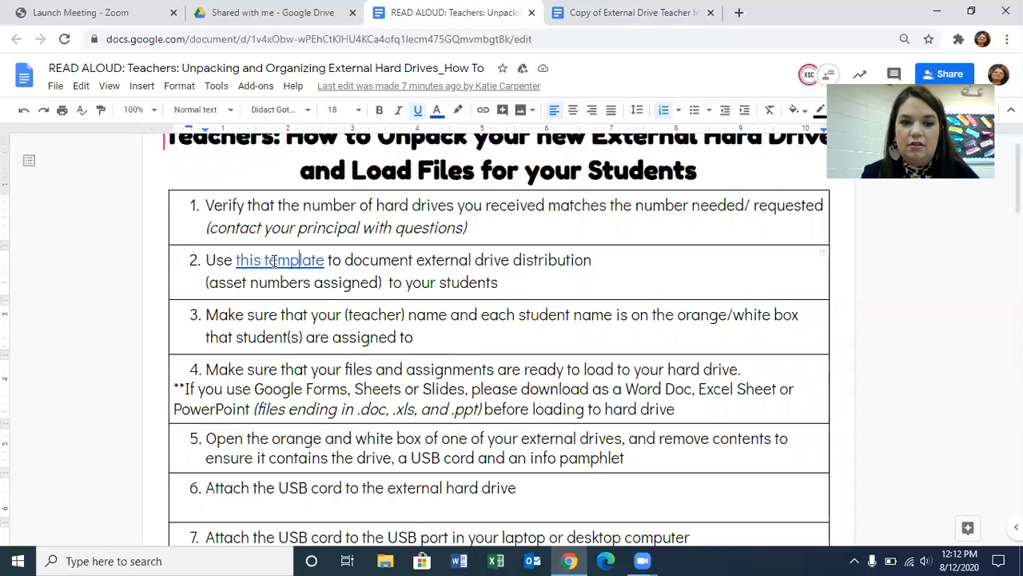
left_click(270, 260)
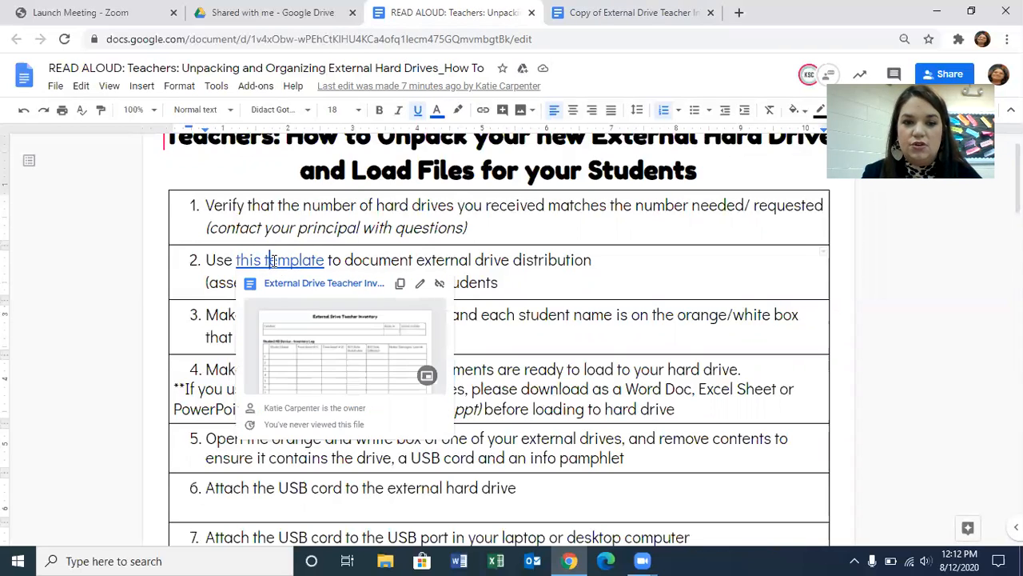
left_click(734, 286)
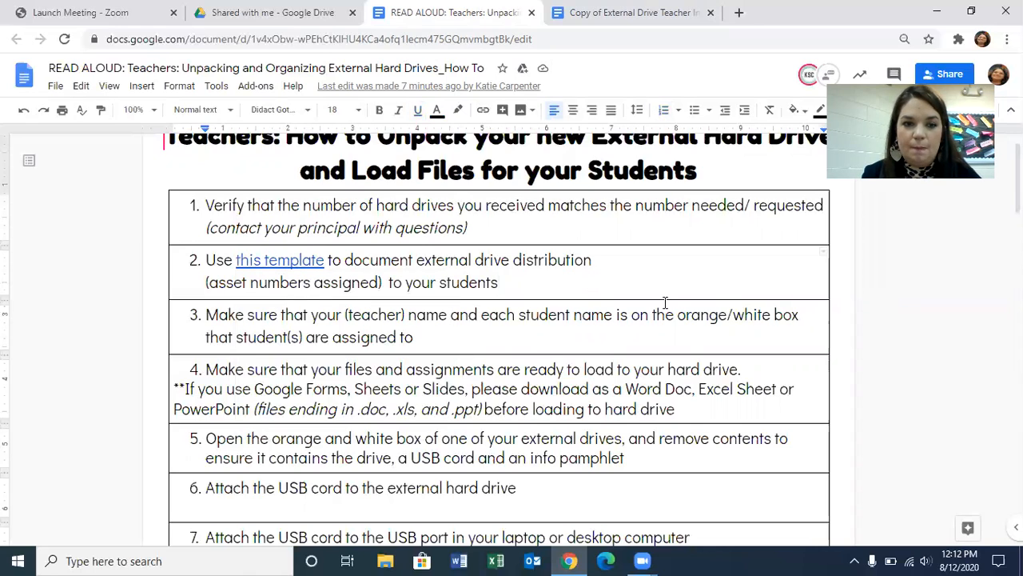
left_click(572, 337)
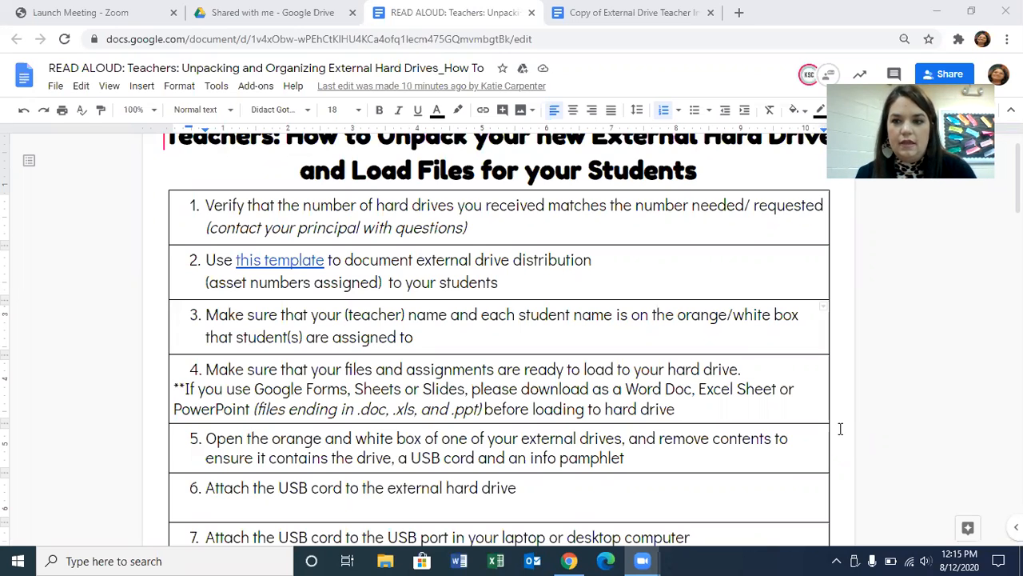
- Bring up the My Passport (D:) drive window, minimize the browser, and reposition the drive window over the desktop
left_click(838, 428)
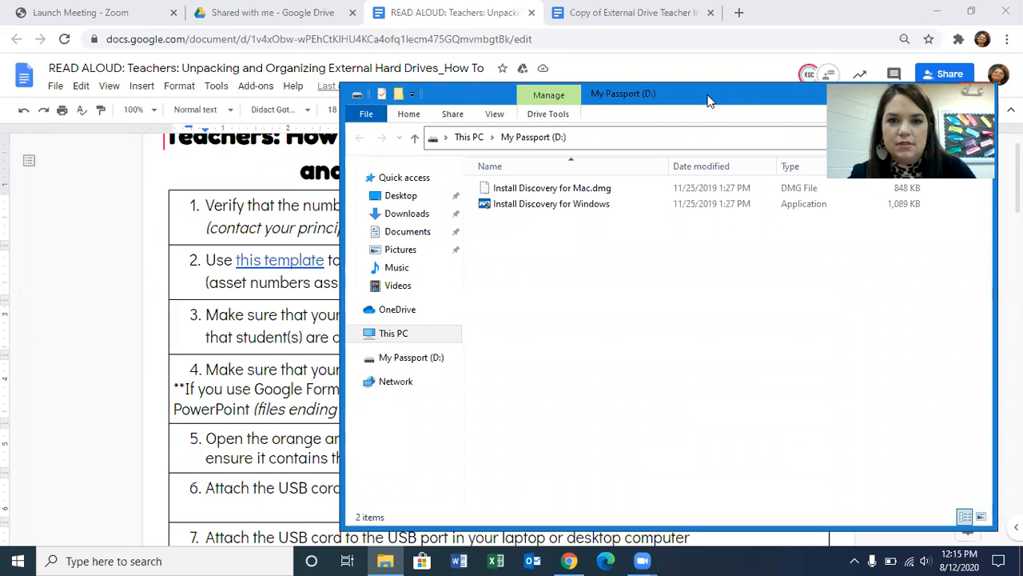
left_click_drag(736, 100, 534, 80)
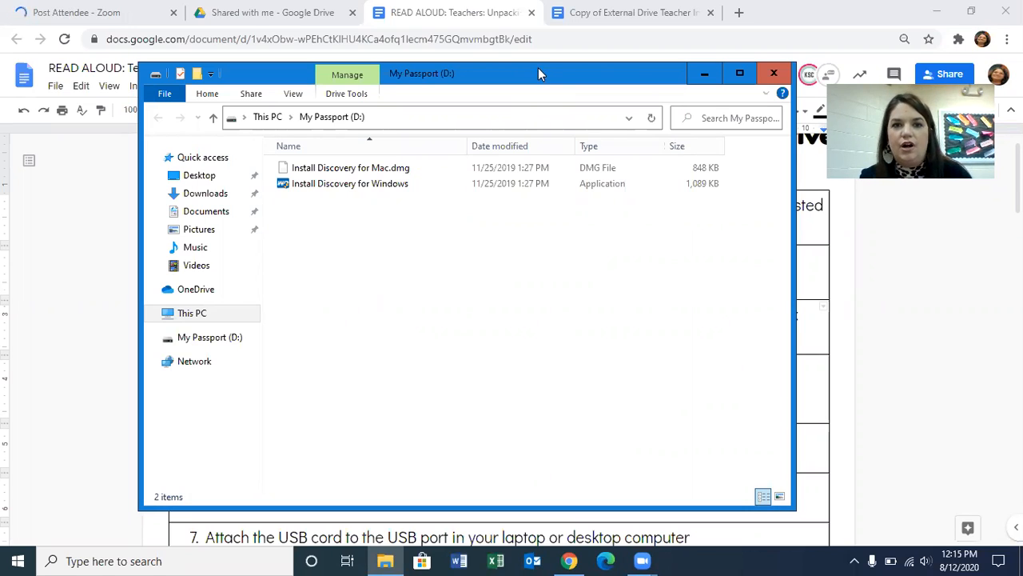
left_click(937, 9)
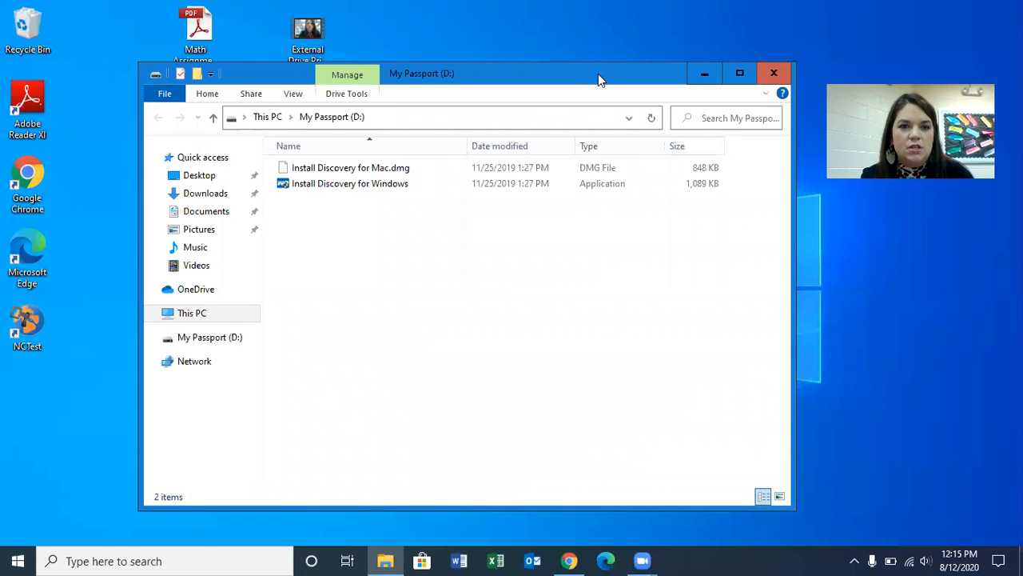
left_click_drag(598, 74, 632, 65)
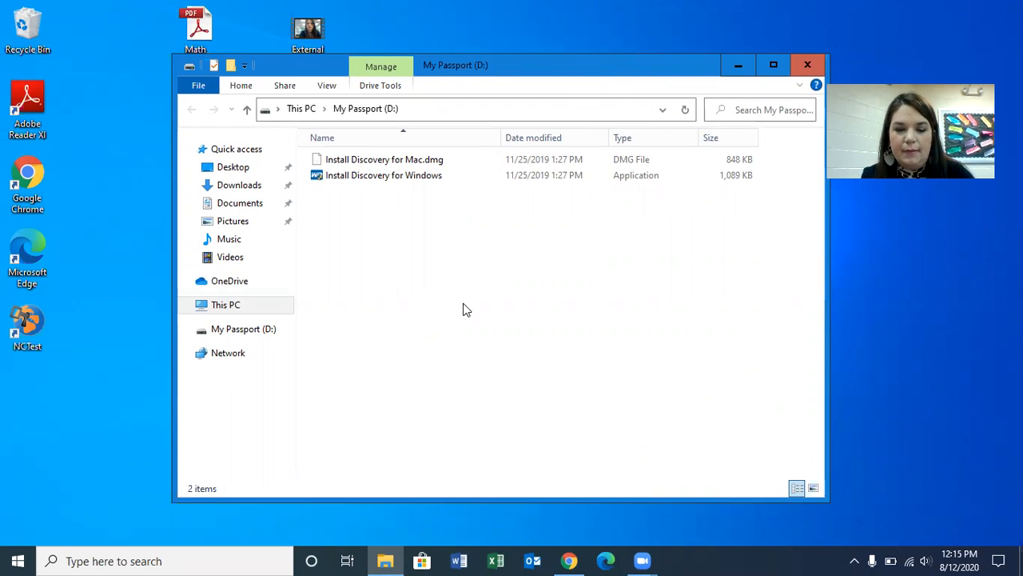
- Create a folder named "1- Open Here First" on the My Passport (D:) drive
right_click(447, 270)
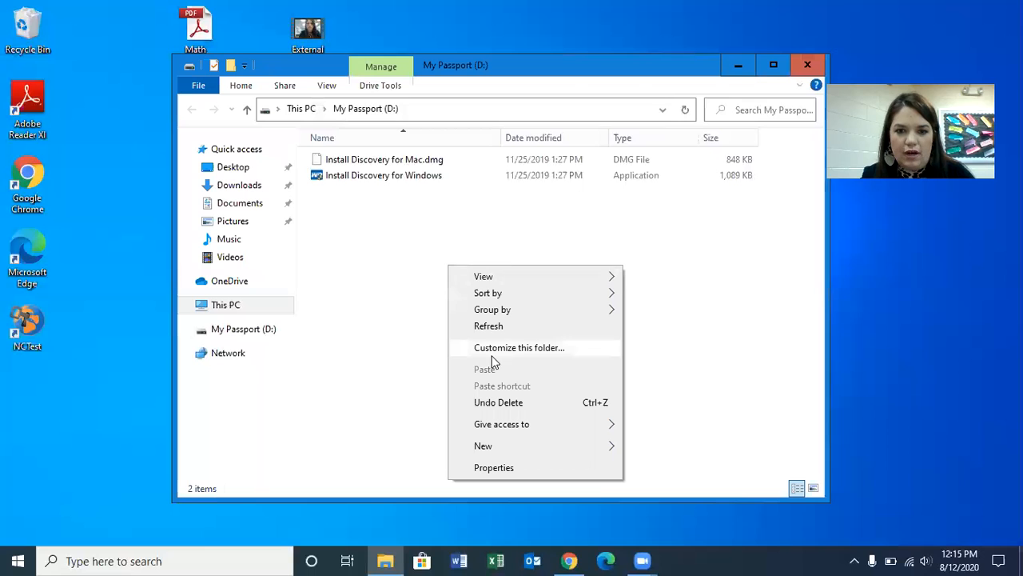
mouse_move(507, 448)
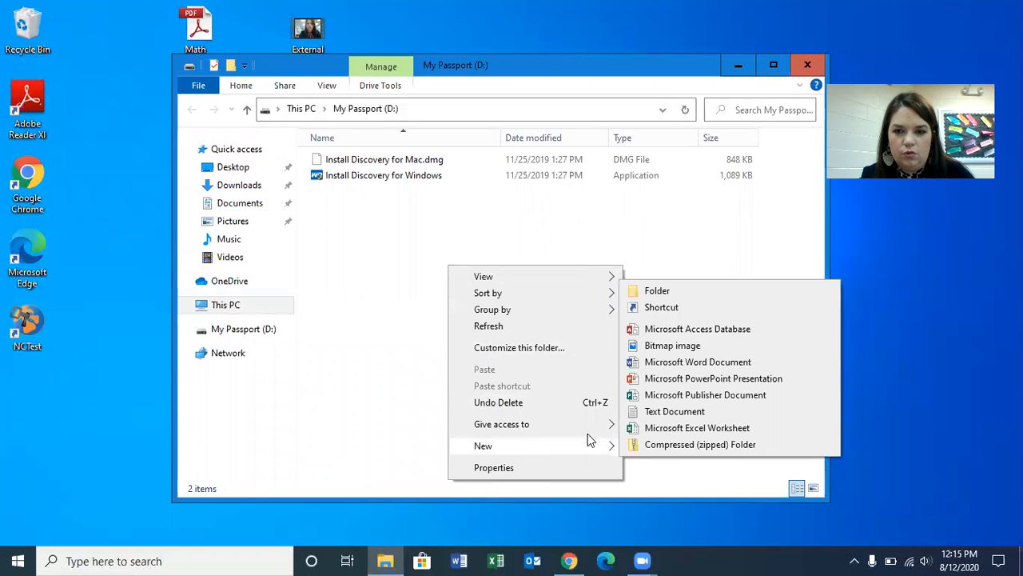
left_click(655, 292)
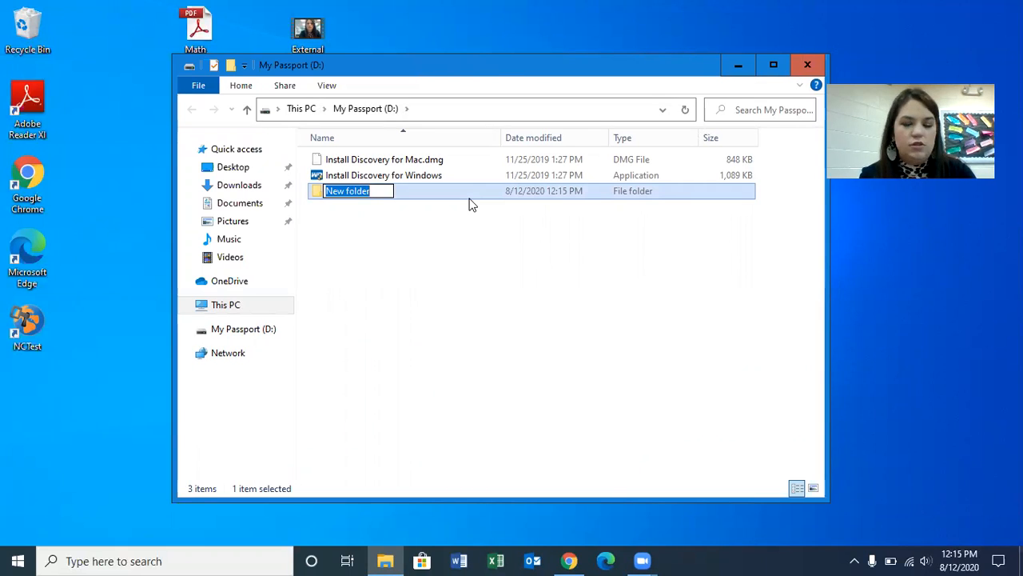
type("Open Here first")
key("BackSpace")
key("BackSpace")
key("BackSpace")
type("First")
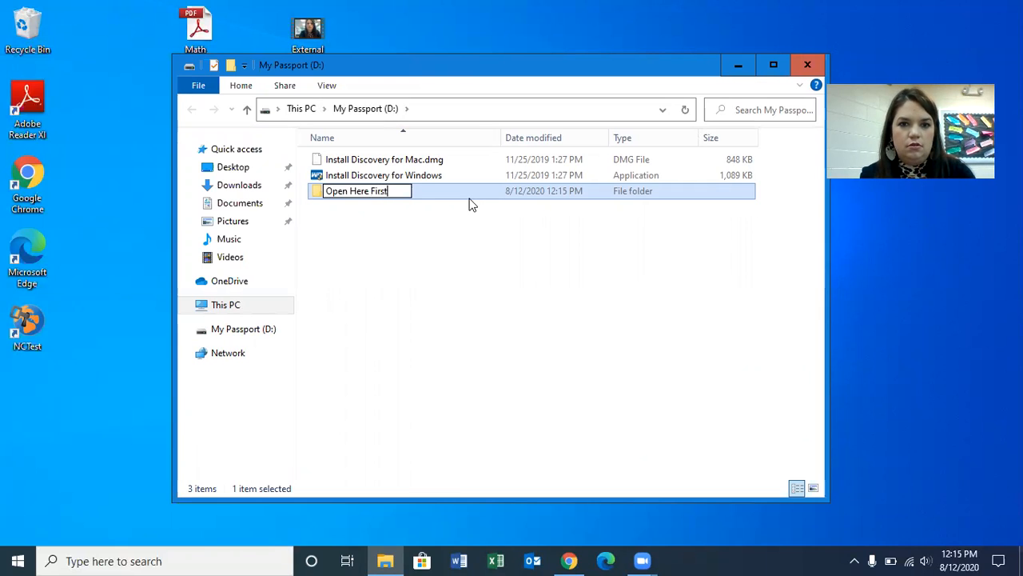
left_click(327, 191)
type("1-")
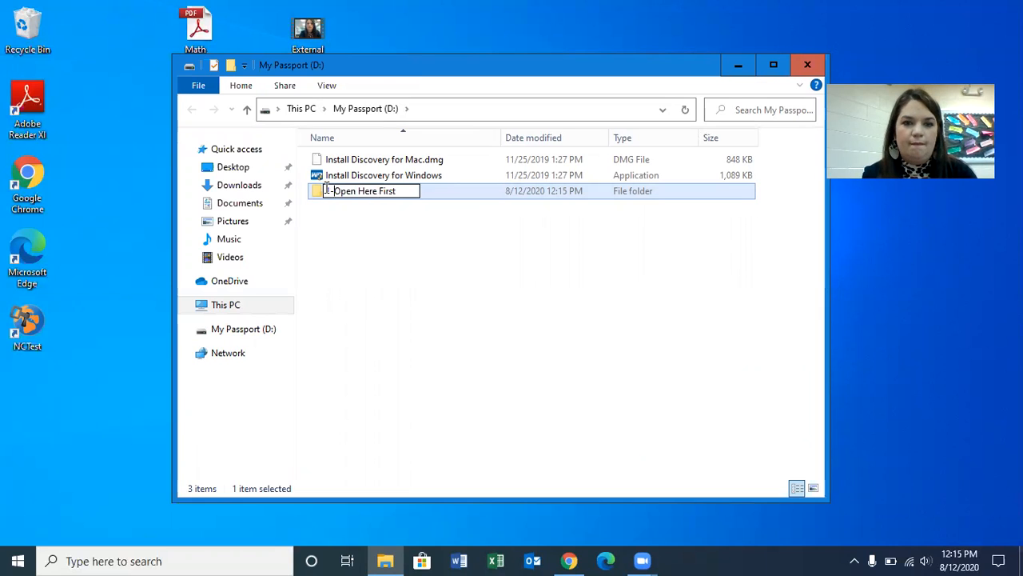
left_click(383, 207)
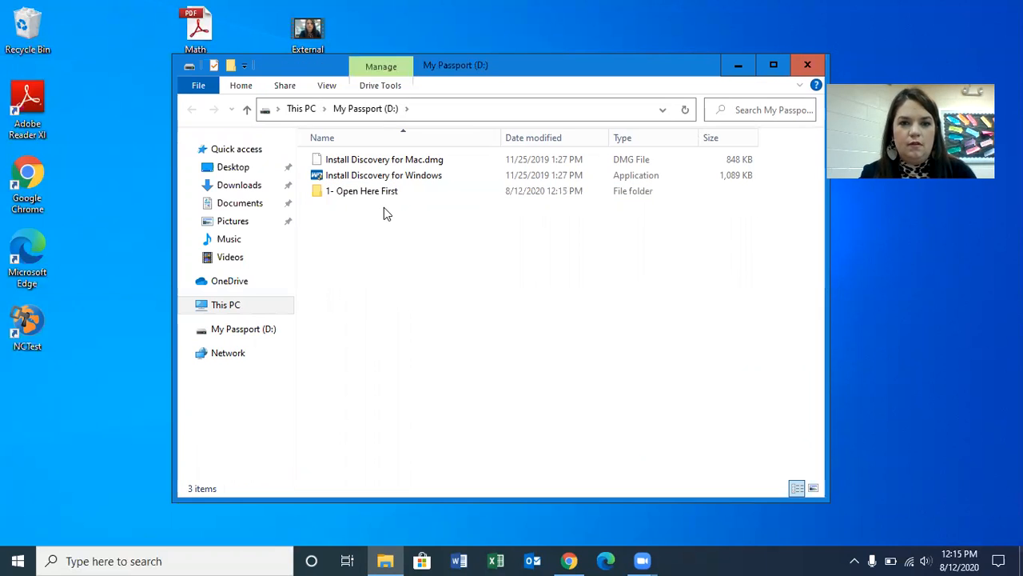
- Create a second folder on the drive named "2 - Monday August 24, 2020"
right_click(391, 269)
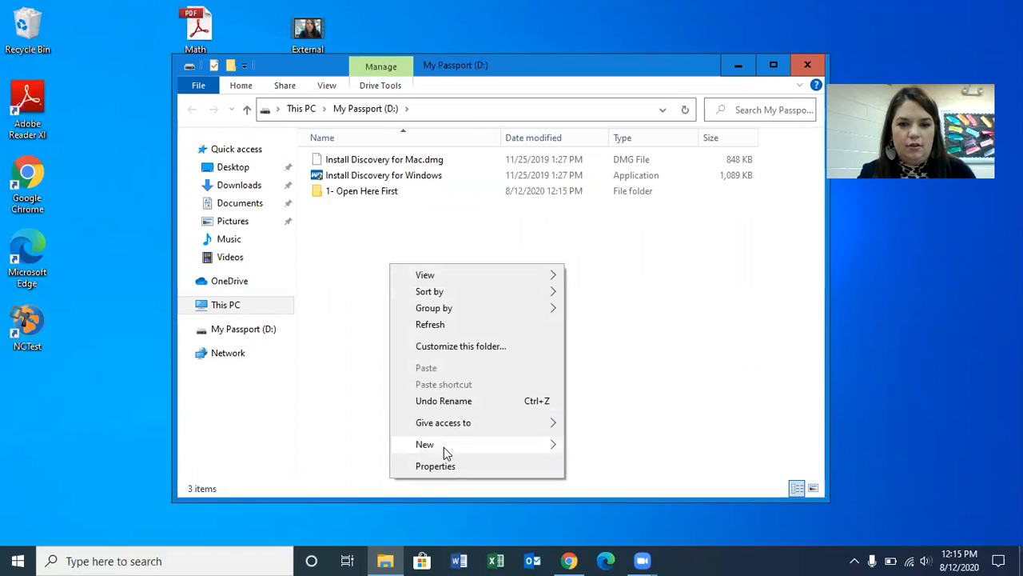
mouse_move(502, 448)
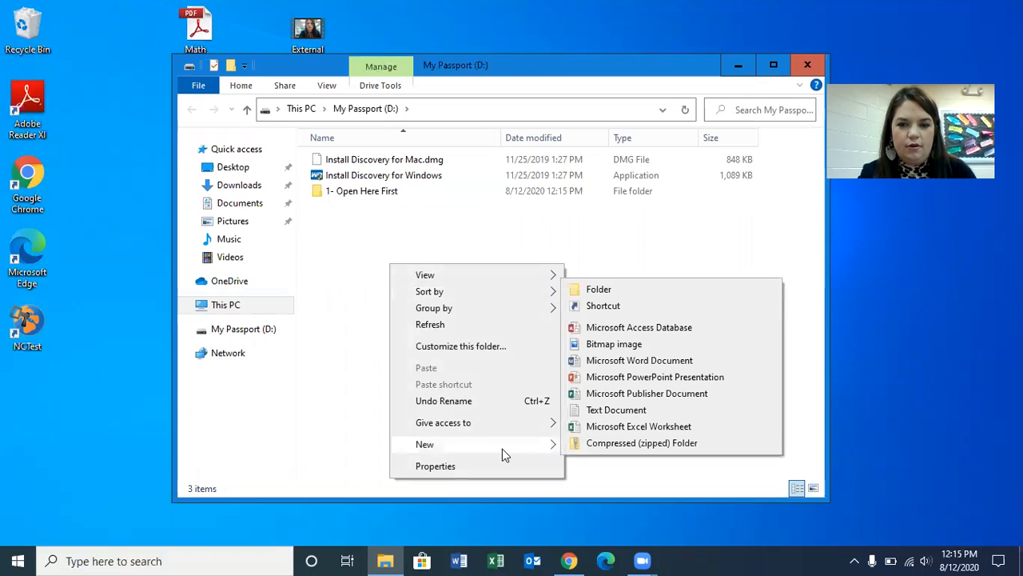
left_click(587, 291)
type("2 - ")
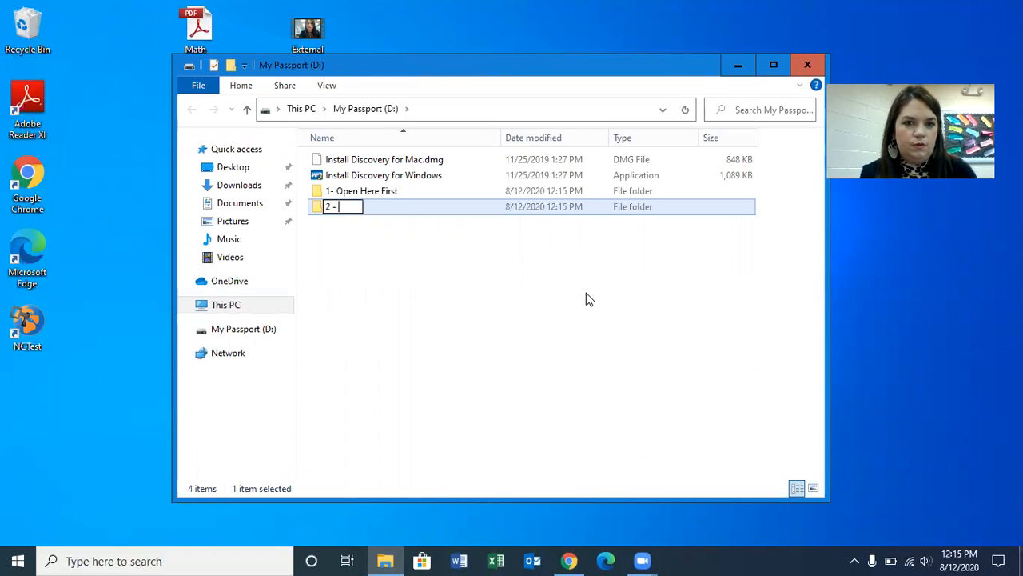
type("Monday a")
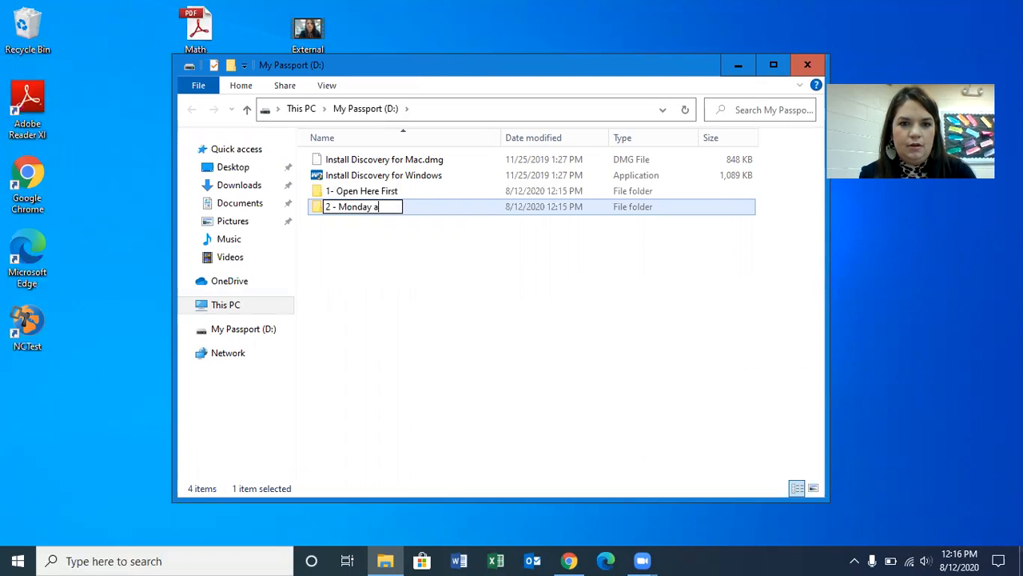
type("nd date")
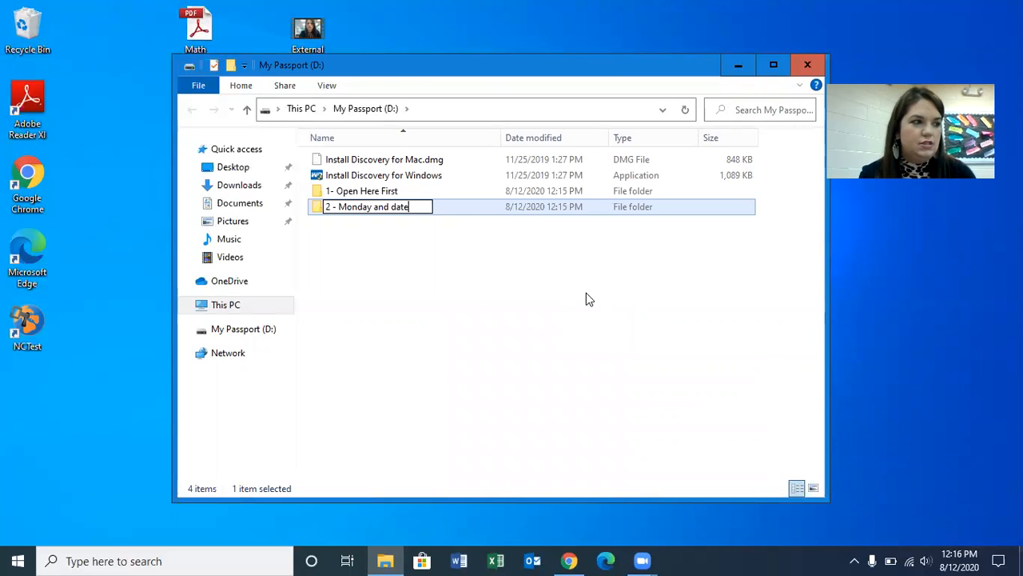
key("BackSpace")
key("BackSpace")
key("BackSpace")
key("BackSpace")
key("BackSpace")
key("BackSpace")
key("BackSpace")
key("BackSpace")
type("August 24, 2020")
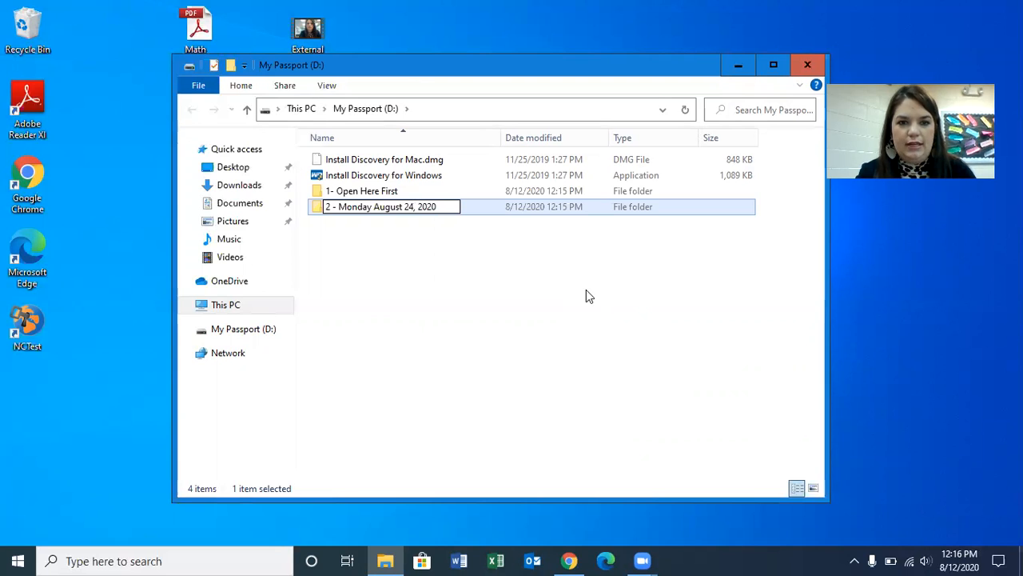
- Create a third folder on the drive named "3 - Tuesday August 25, 2020"
right_click(525, 289)
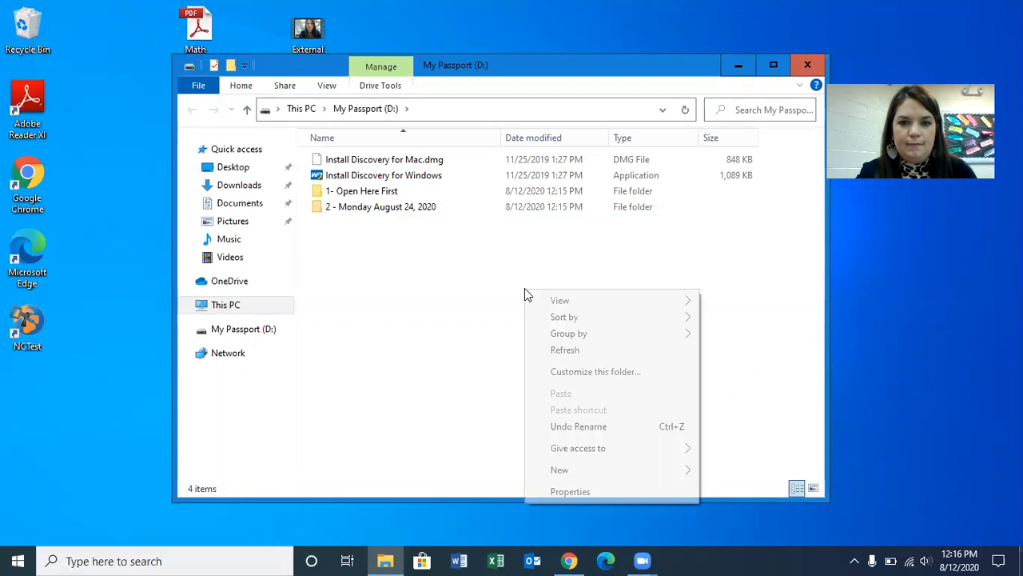
mouse_move(596, 469)
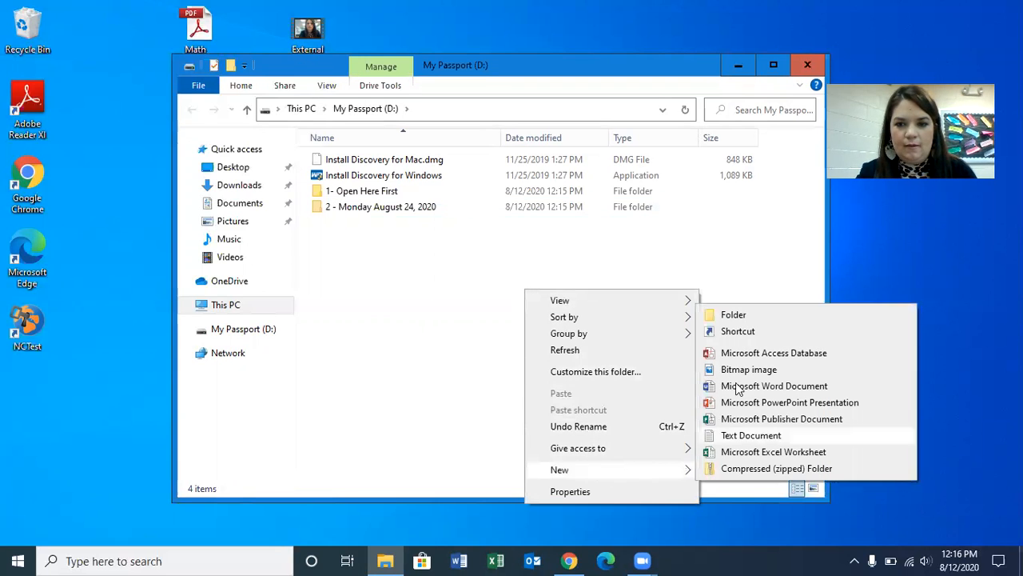
left_click(754, 315)
type("3")
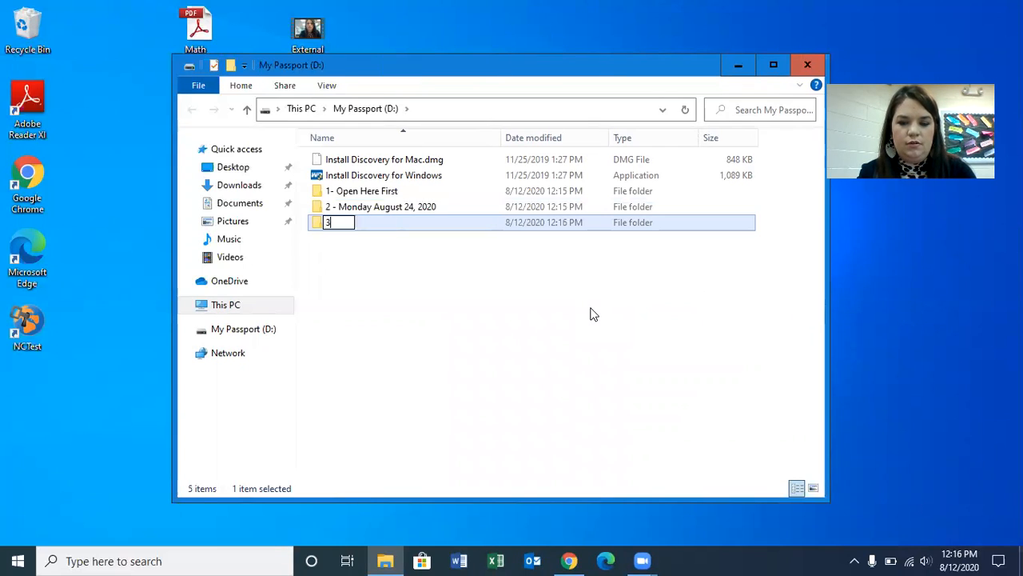
type(" - Tuesday Aug")
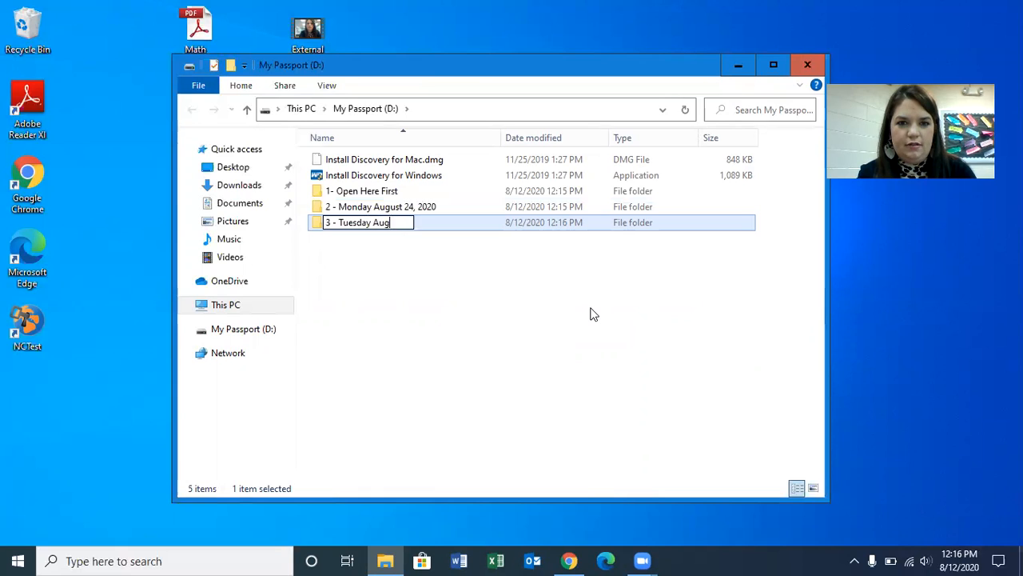
type("ust 25, 2020")
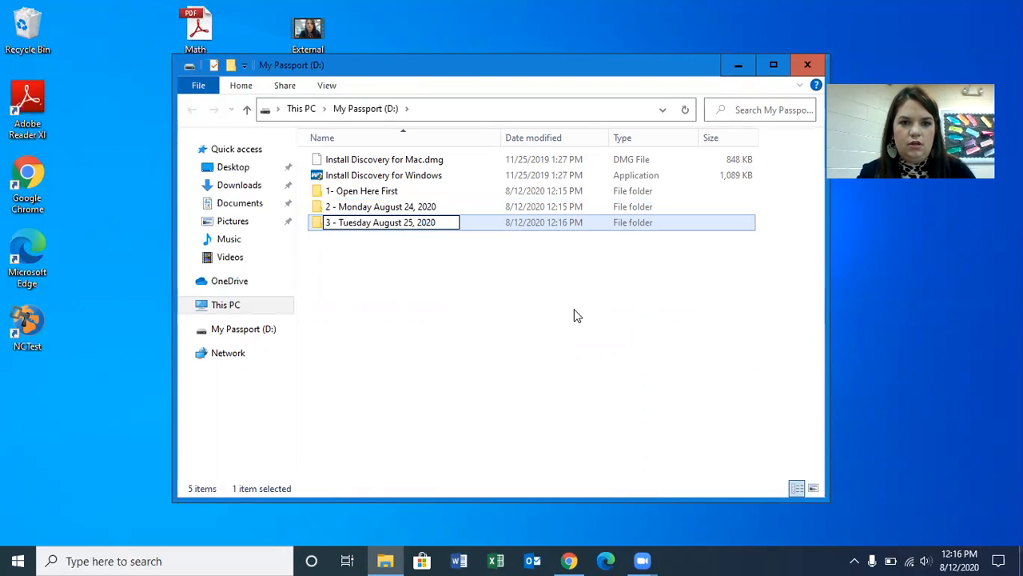
left_click(577, 316)
- Create a fourth folder on the drive named "4 - Wednesday August 26, 2020"
right_click(428, 282)
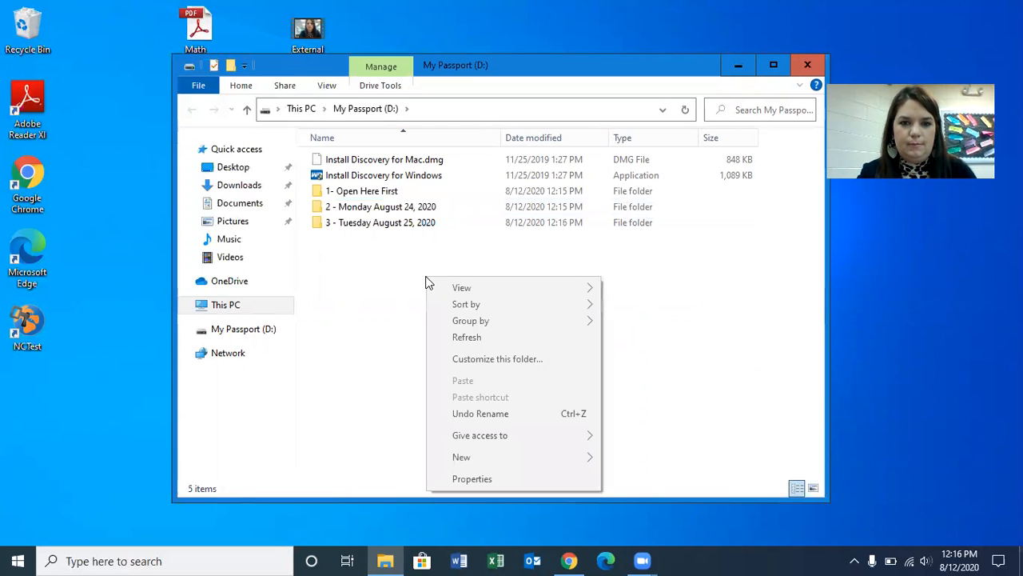
mouse_move(478, 461)
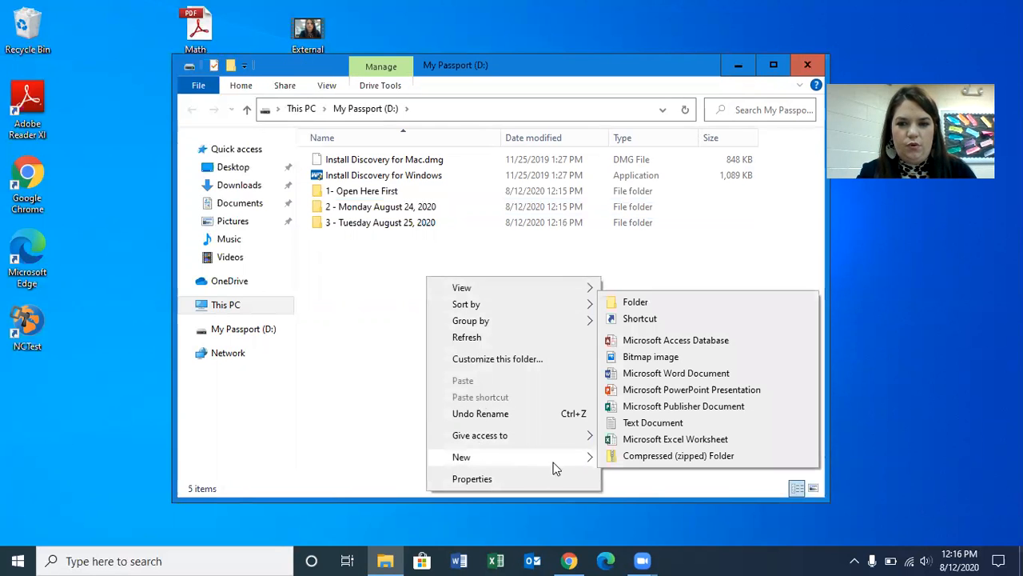
left_click(628, 308)
type("Wednesda")
key("BackSpace")
key("BackSpace")
key("BackSpace")
key("BackSpace")
key("BackSpace")
key("BackSpace")
key("BackSpace")
key("BackSpace")
type("4")
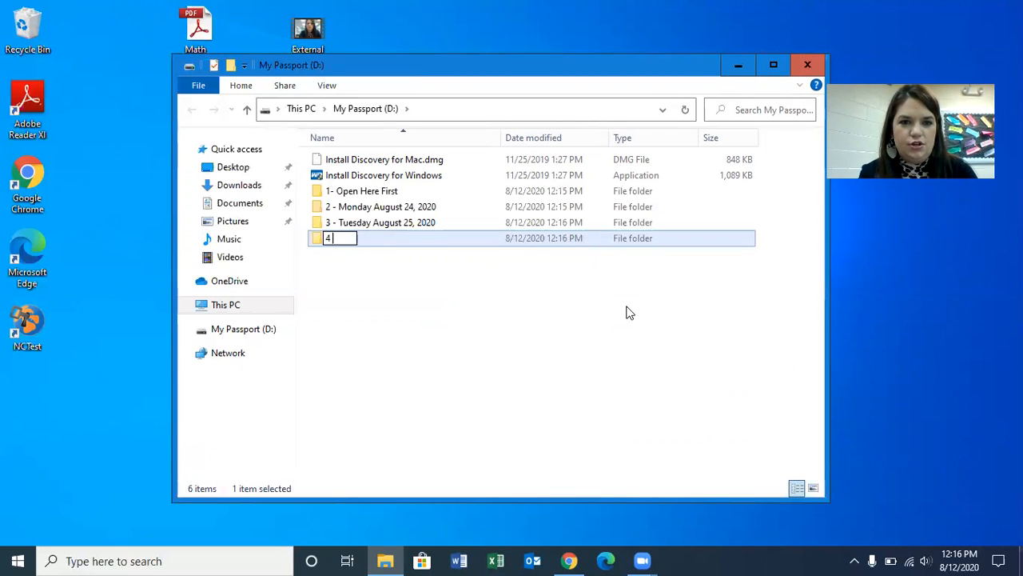
type(" - Wednes")
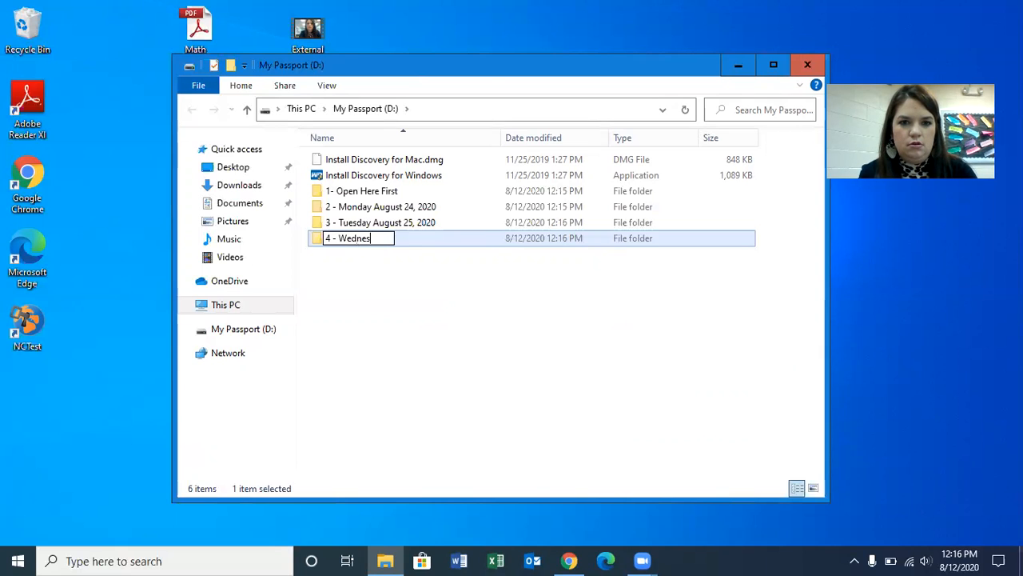
type("day August 26, 2")
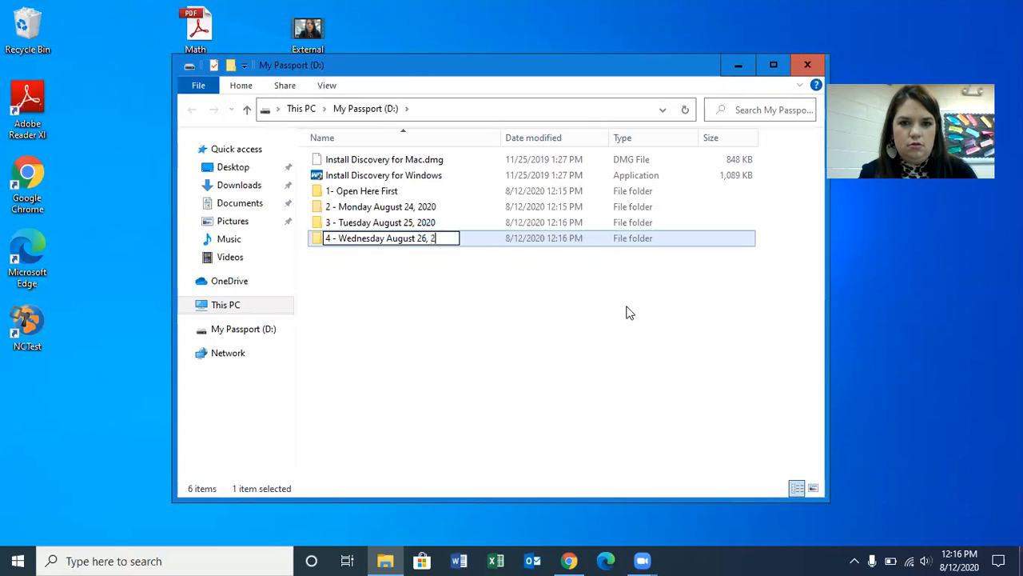
type("020")
left_click(627, 318)
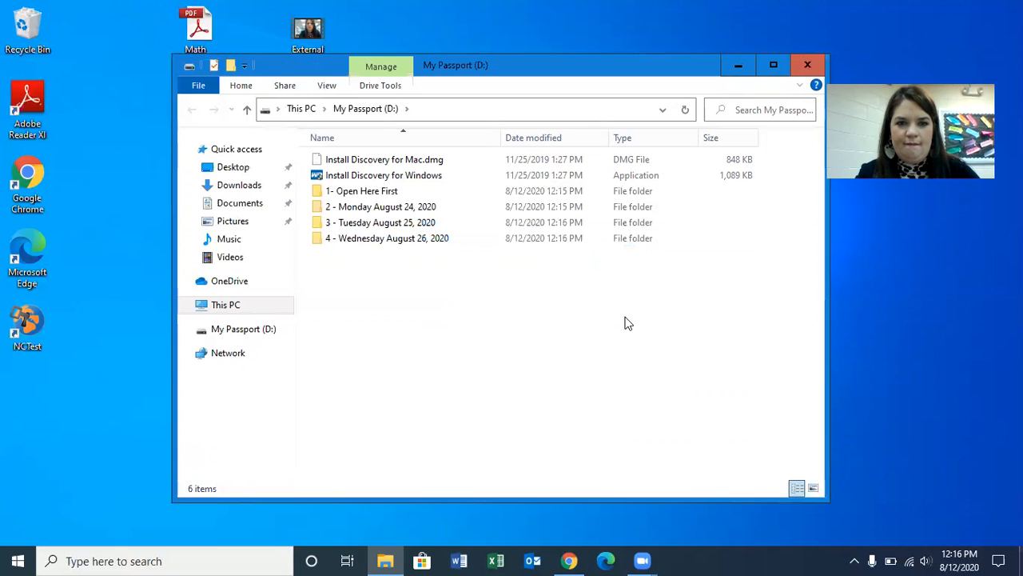
- Create a fifth folder on the My Passport (D:) drive named "5 - Thursday August 27, 2020"
right_click(628, 323)
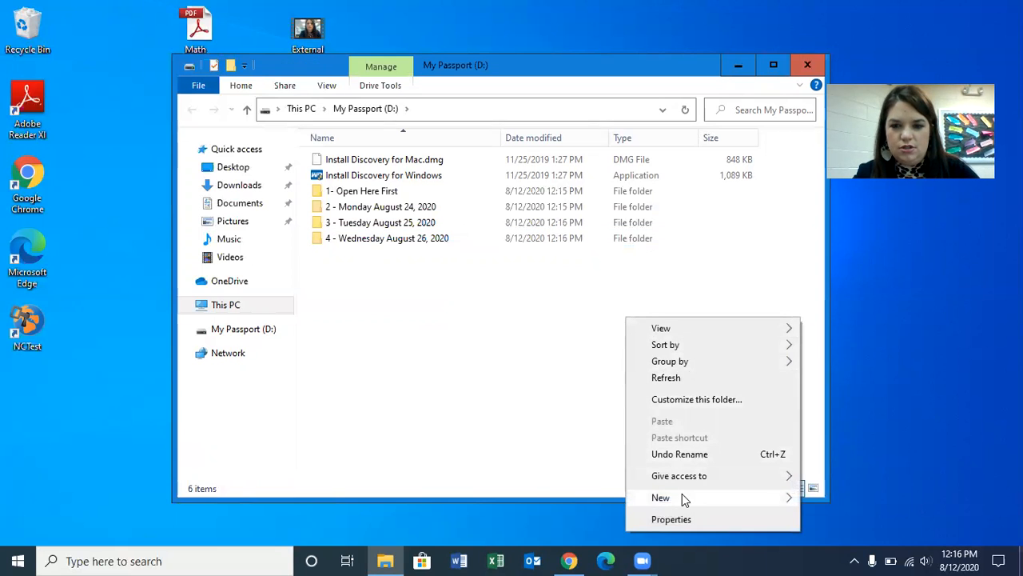
mouse_move(682, 493)
left_click(835, 342)
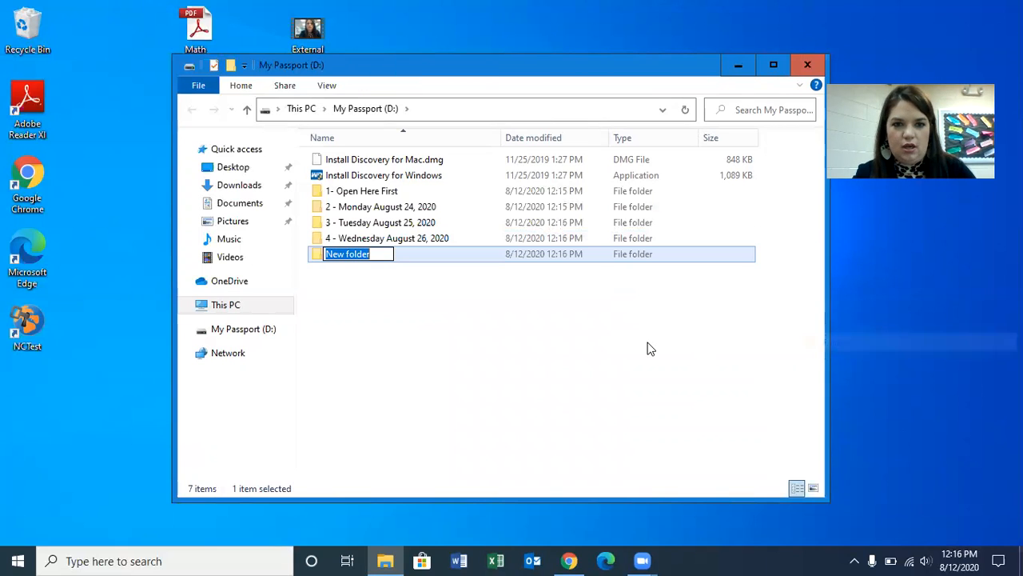
type("5 - T")
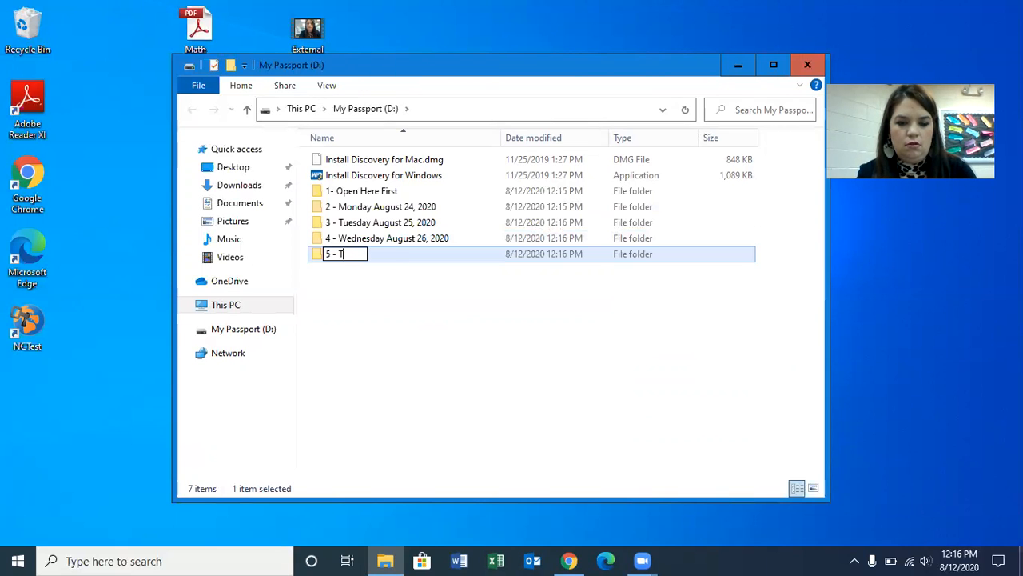
type("hursday A")
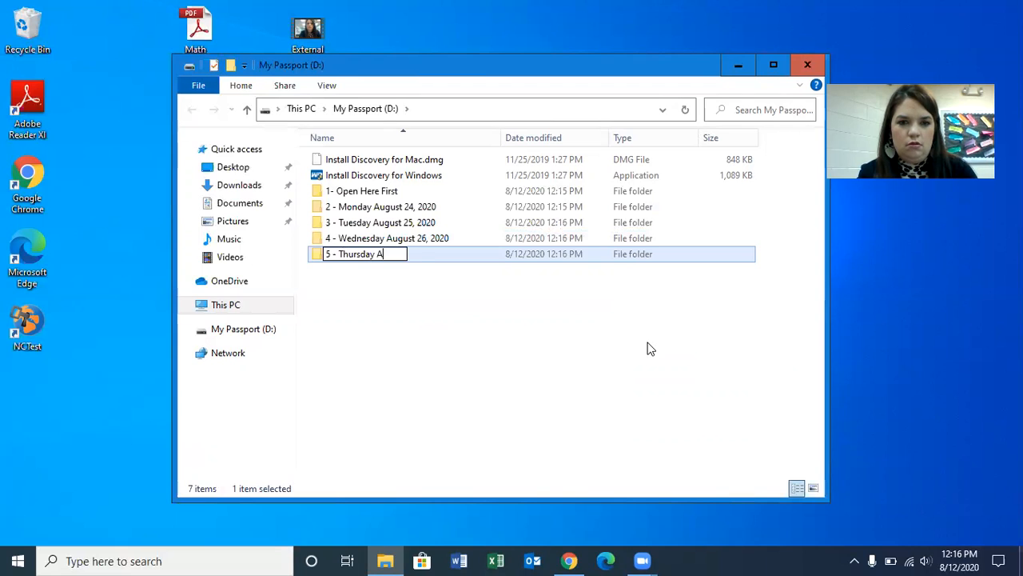
type("ugust 27, 2020")
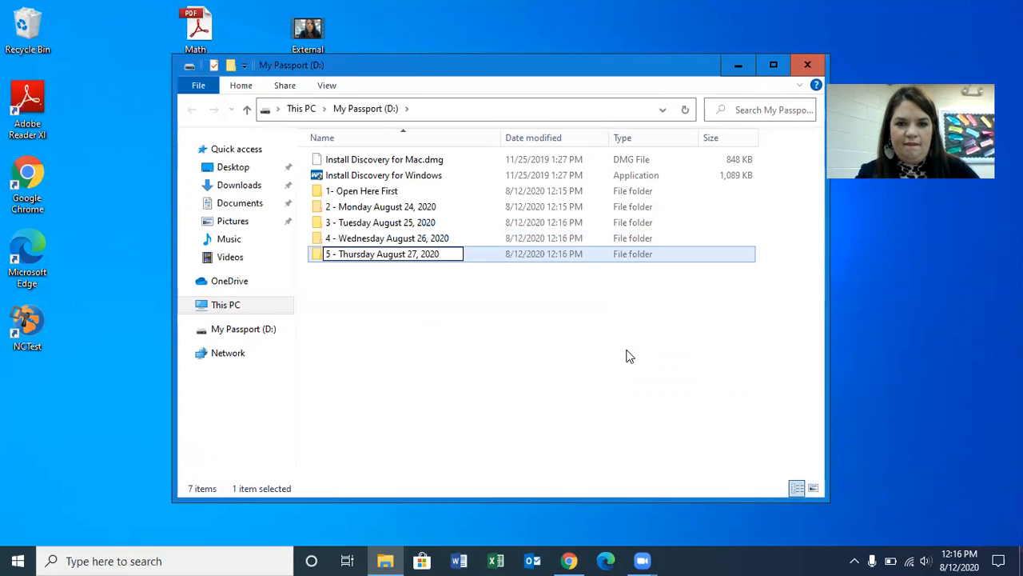
left_click(626, 358)
- Create a sixth folder on the My Passport (D:) drive named "6 - Friday August 28, 2020"
right_click(627, 358)
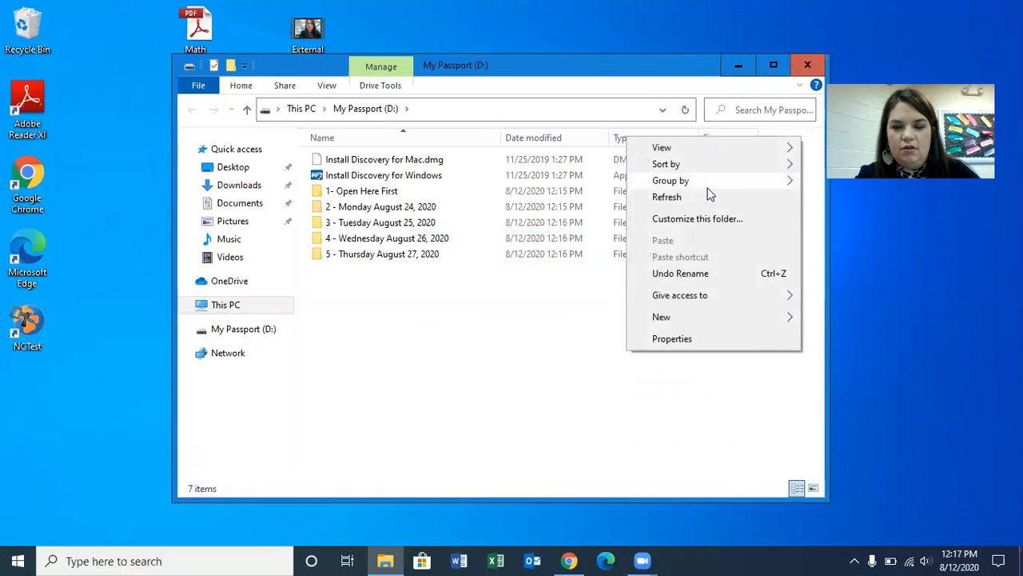
mouse_move(730, 318)
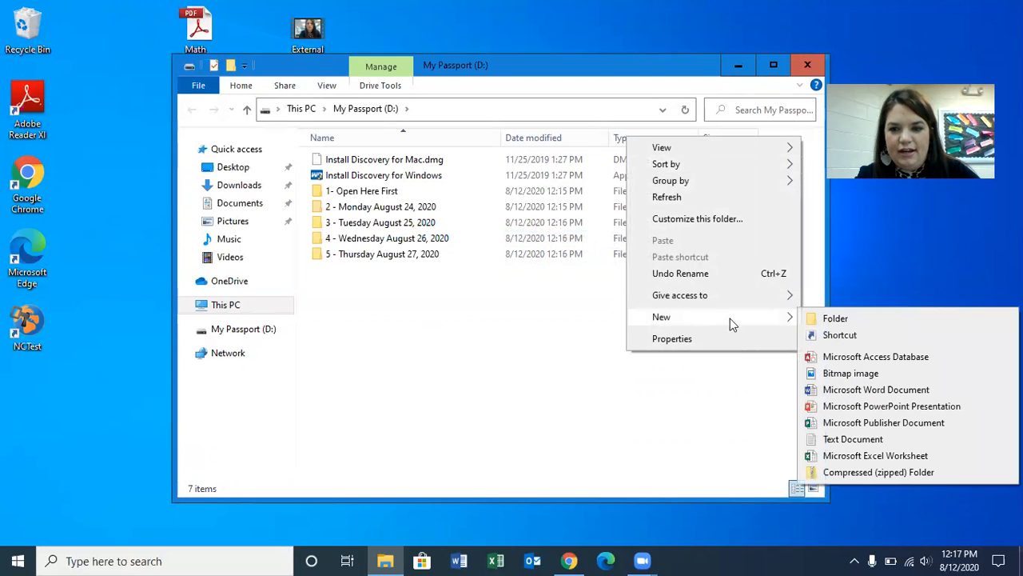
left_click(828, 319)
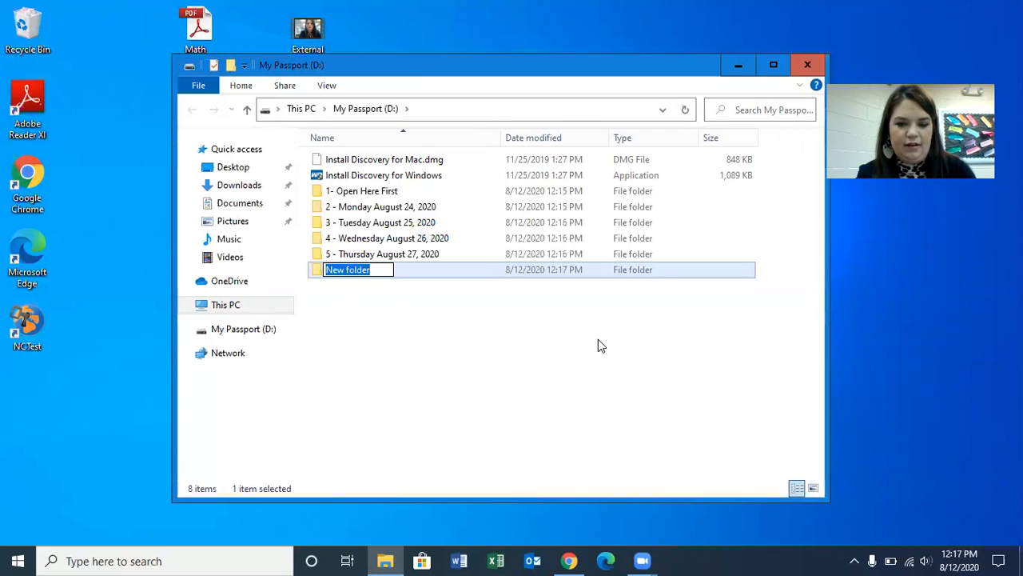
type("6 - Friday Aug")
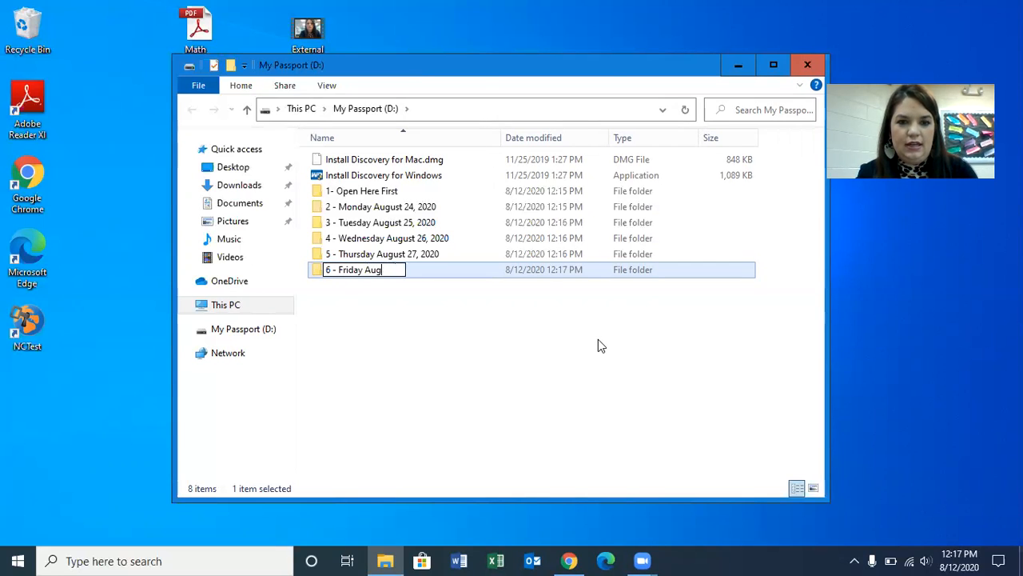
type("ust 28, 2020")
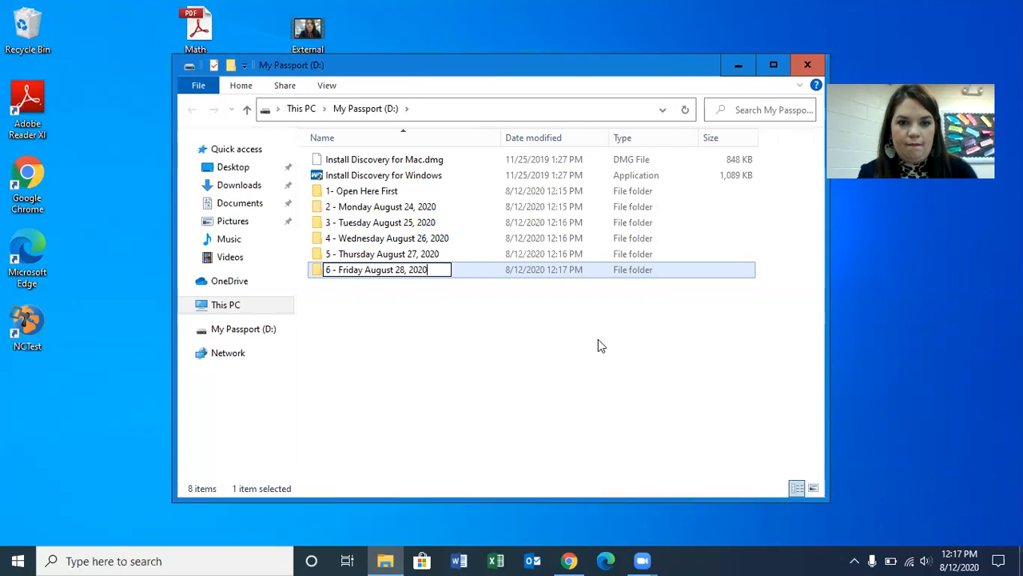
left_click(470, 337)
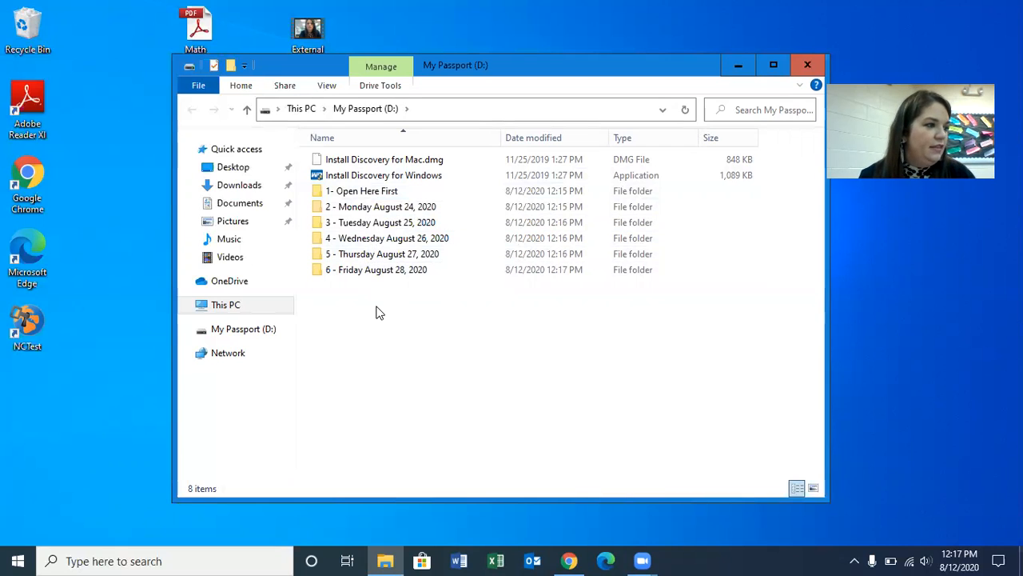
- Look inside the "1- Open Here First" folder and return to the My Passport (D:) drive
left_click(380, 200)
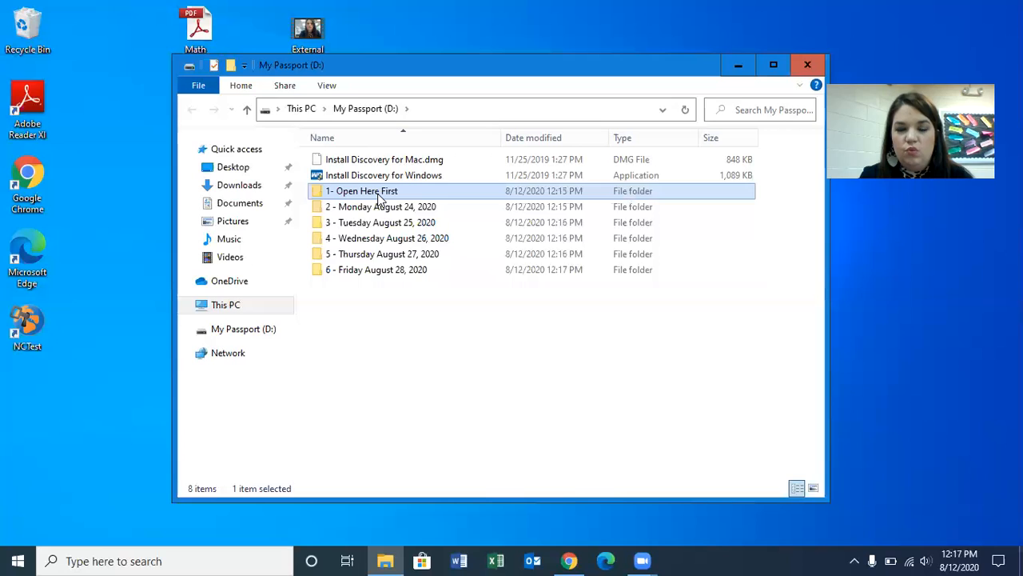
double_click(380, 198)
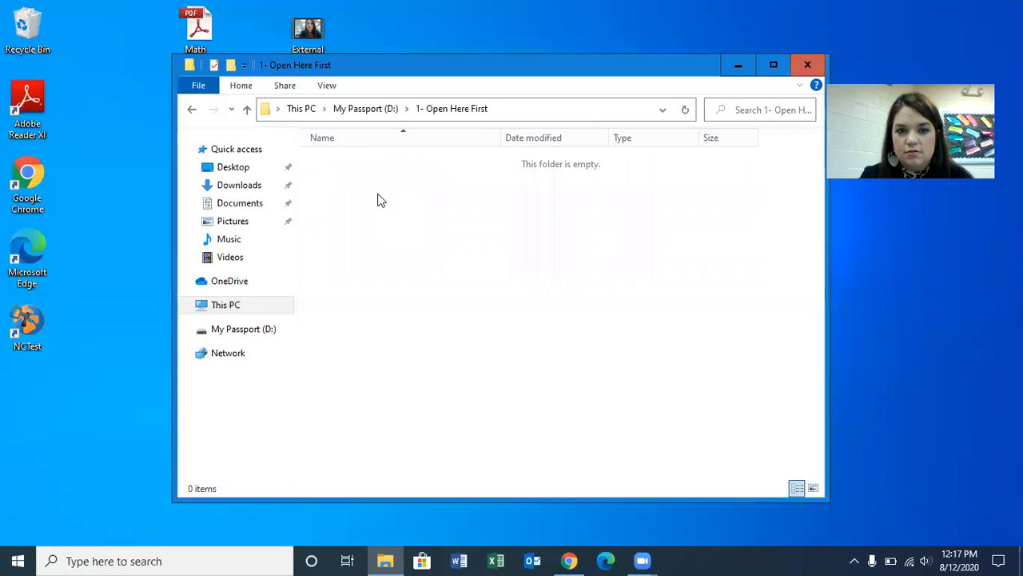
left_click(374, 111)
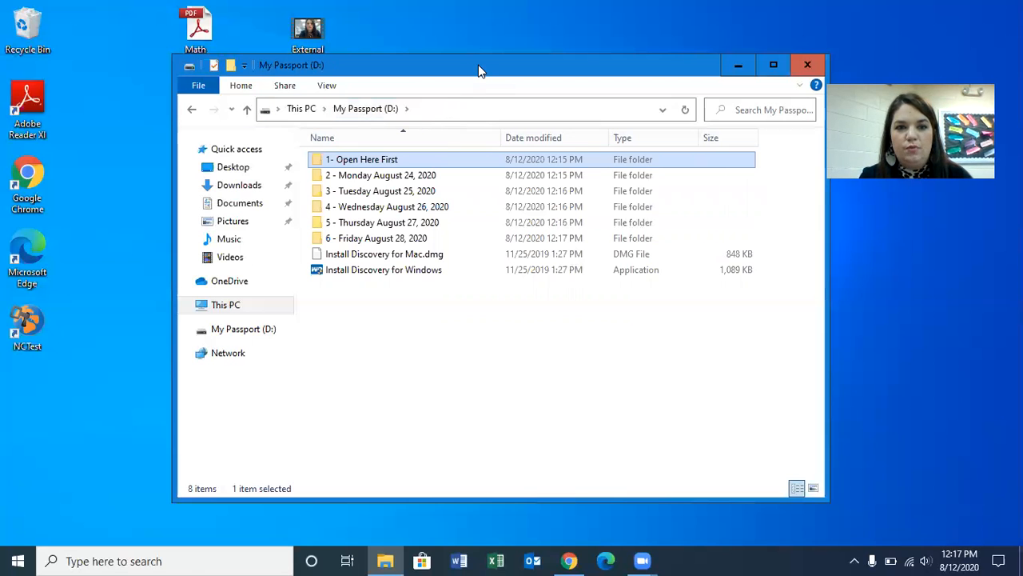
- Rearrange the My Passport (D:) and Zoom windows to uncover the desktop assignment files, keeping the drive window in front
left_click_drag(478, 65, 630, 45)
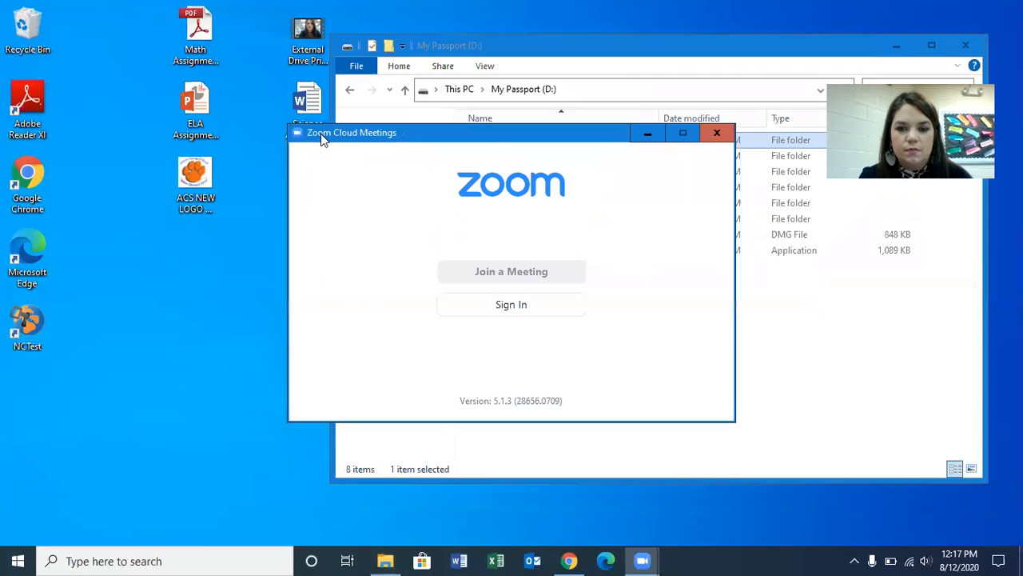
left_click_drag(323, 139, 496, 364)
left_click(593, 42)
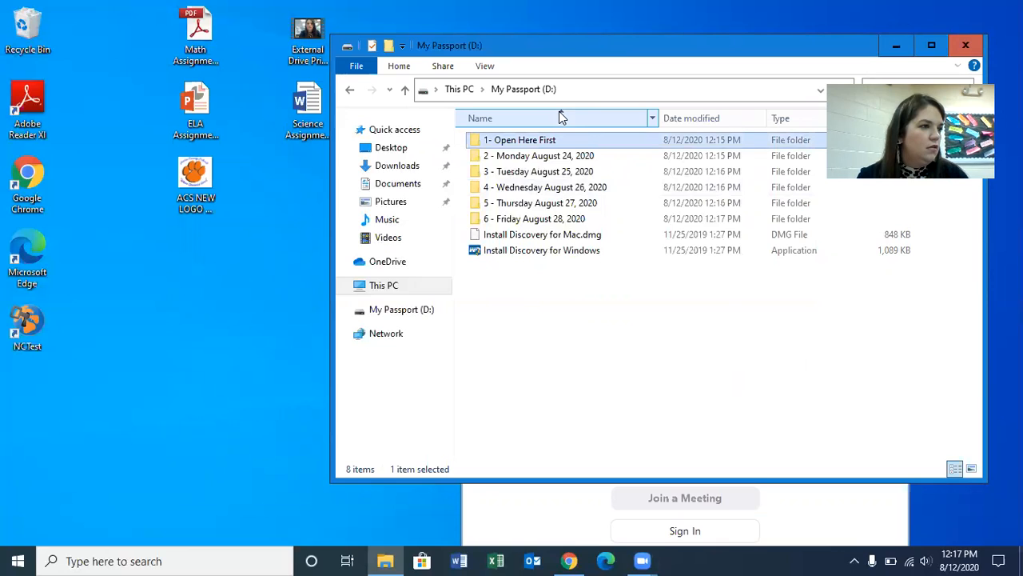
- Open the "2 - Monday August 24, 2020" folder and create a subfolder named "ELA" in it
left_click(541, 160)
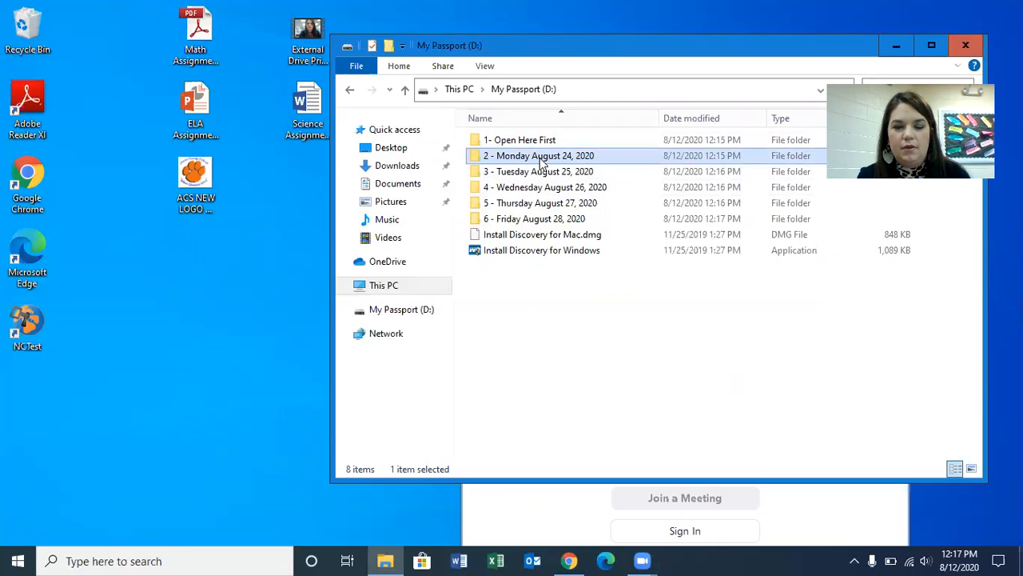
double_click(540, 159)
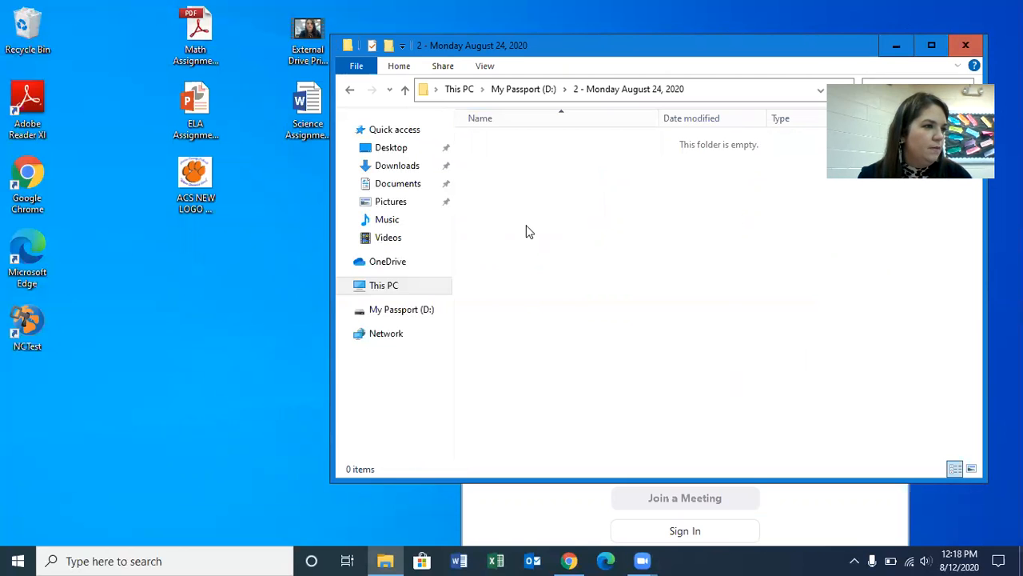
right_click(604, 295)
mouse_move(667, 478)
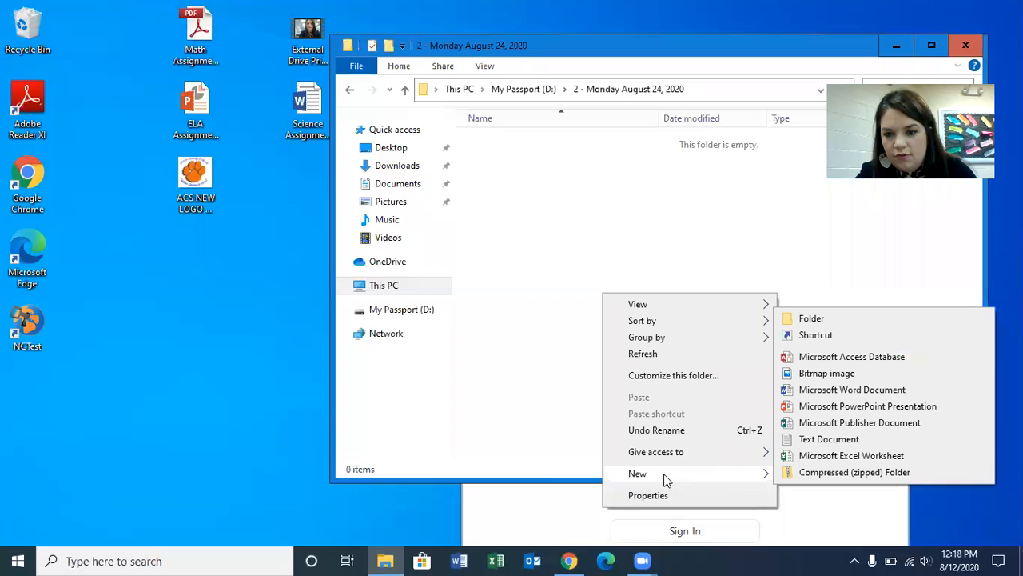
left_click(833, 319)
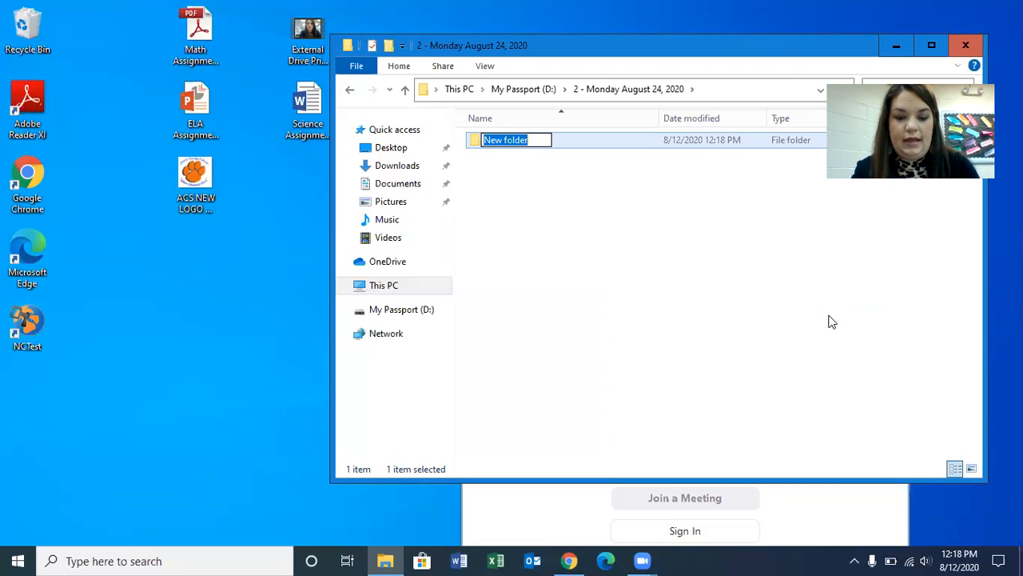
type("Ela")
key("BackSpace")
key("BackSpace")
type("LA")
left_click(808, 311)
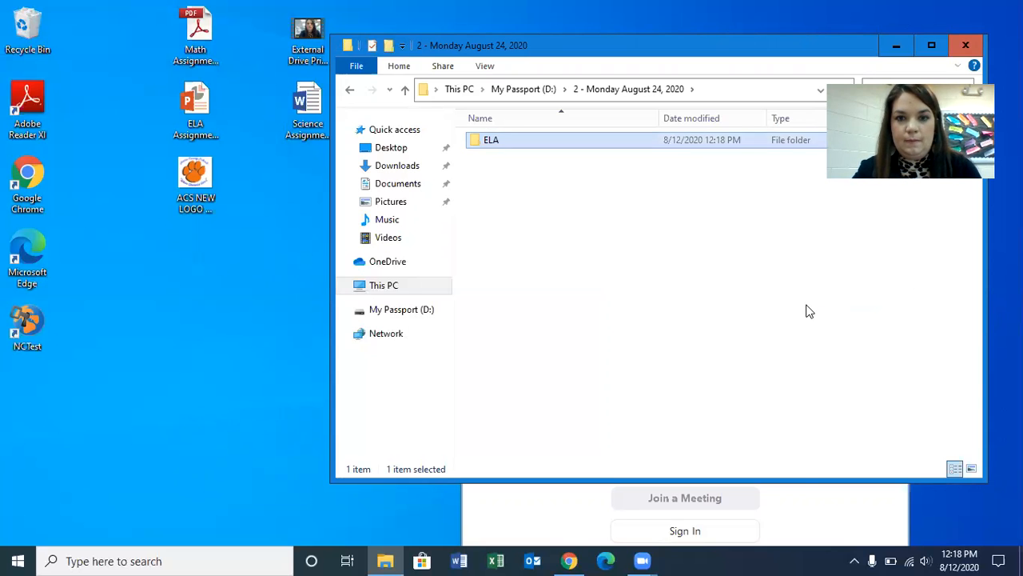
- Create a second subfolder in the Monday folder named "Math"
right_click(629, 278)
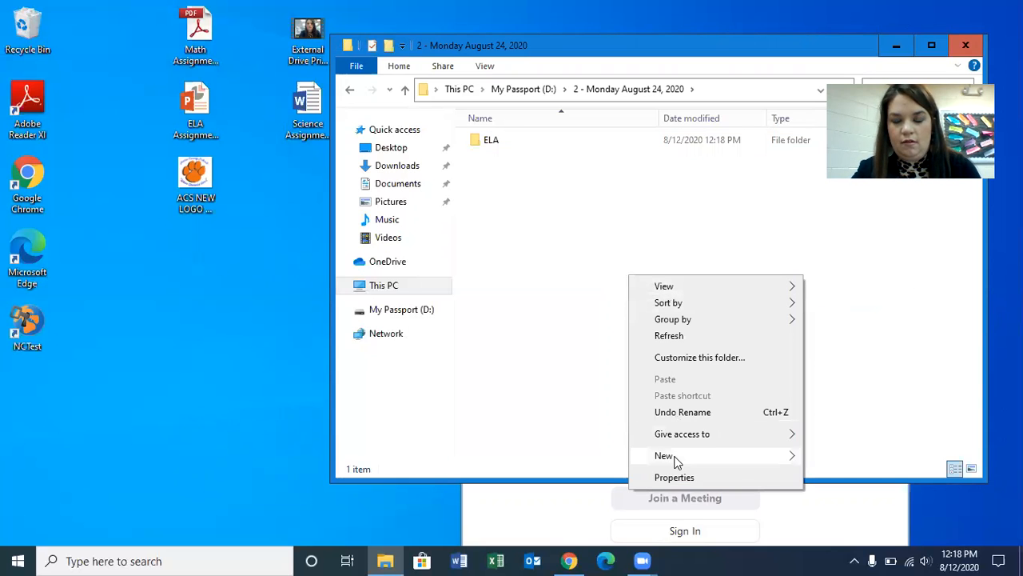
mouse_move(676, 456)
left_click(860, 301)
type("Math")
left_click(801, 342)
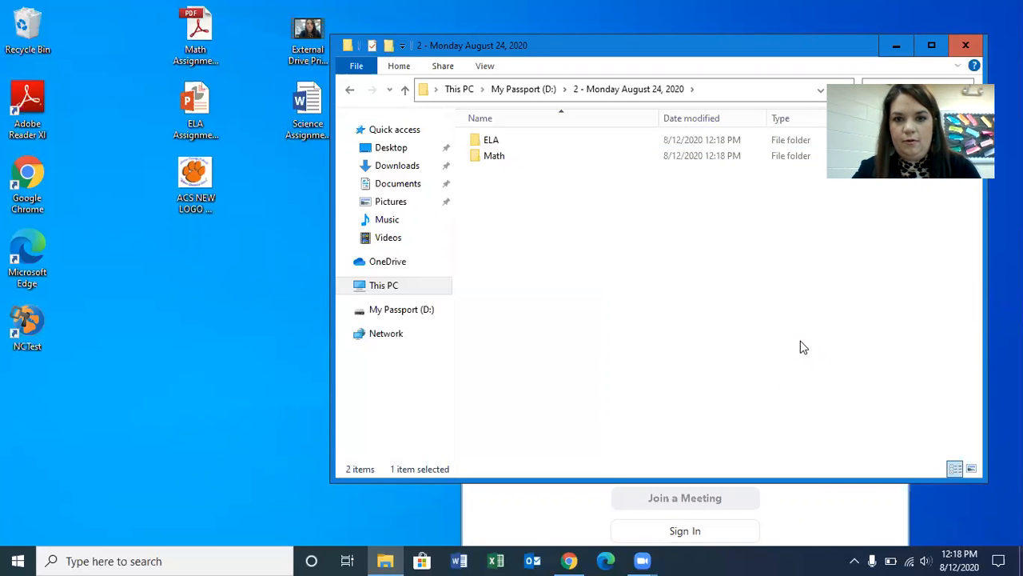
- Create a third subfolder in the Monday folder named "Science"
right_click(801, 342)
mouse_move(847, 306)
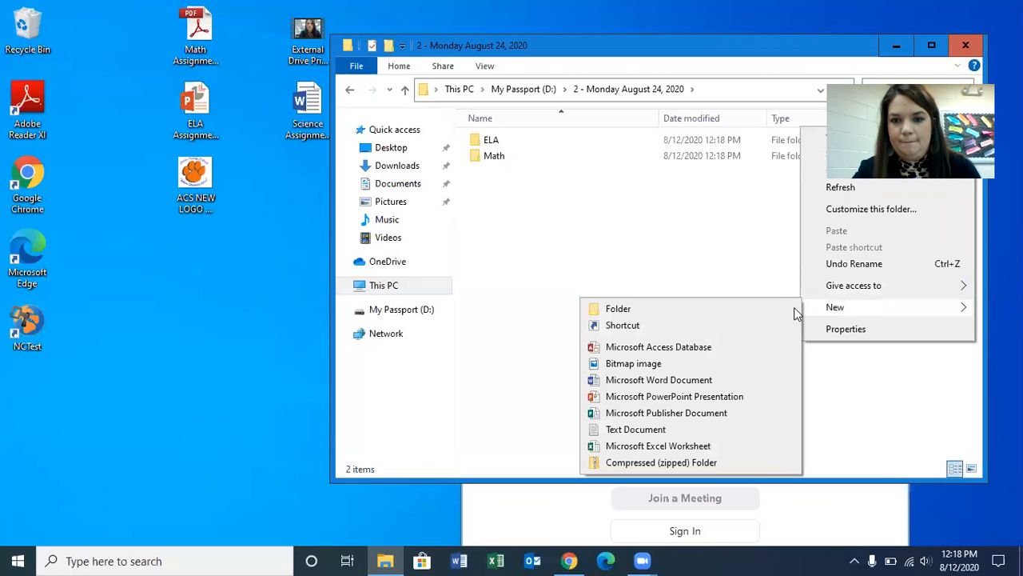
left_click(787, 310)
type("Science")
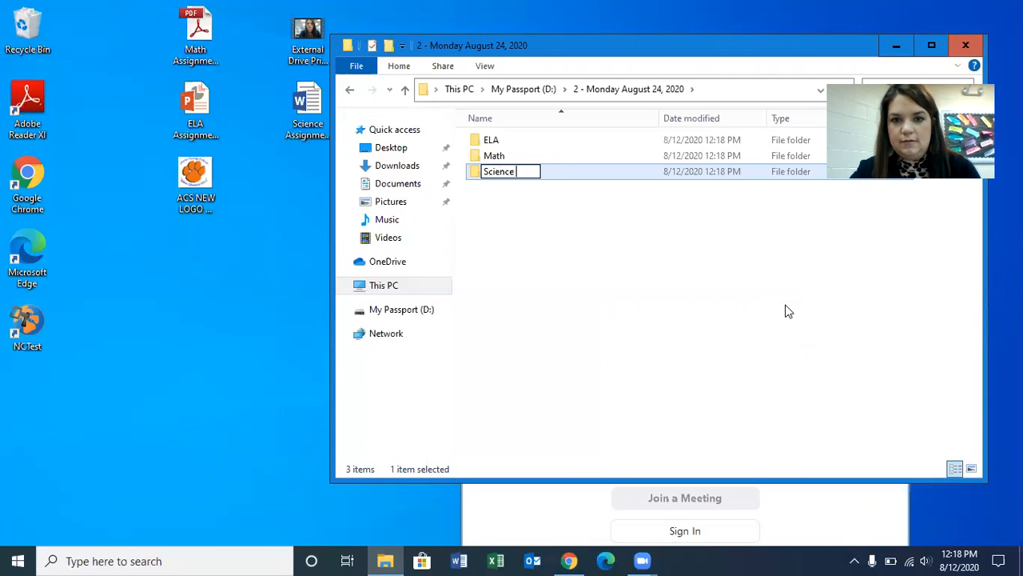
left_click(787, 311)
- Create a fourth subfolder in the Monday folder named "Social Studies"
right_click(786, 305)
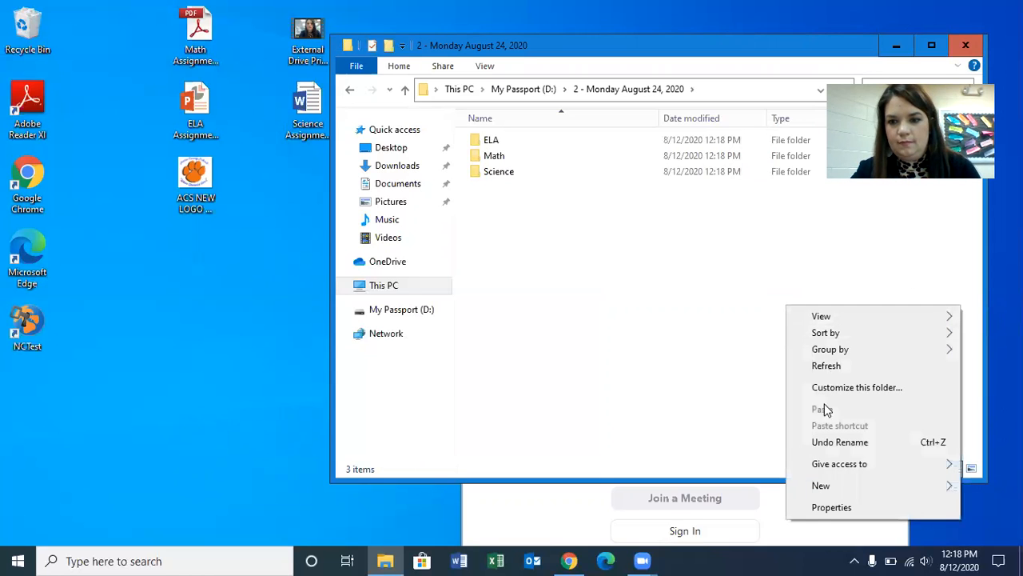
mouse_move(826, 490)
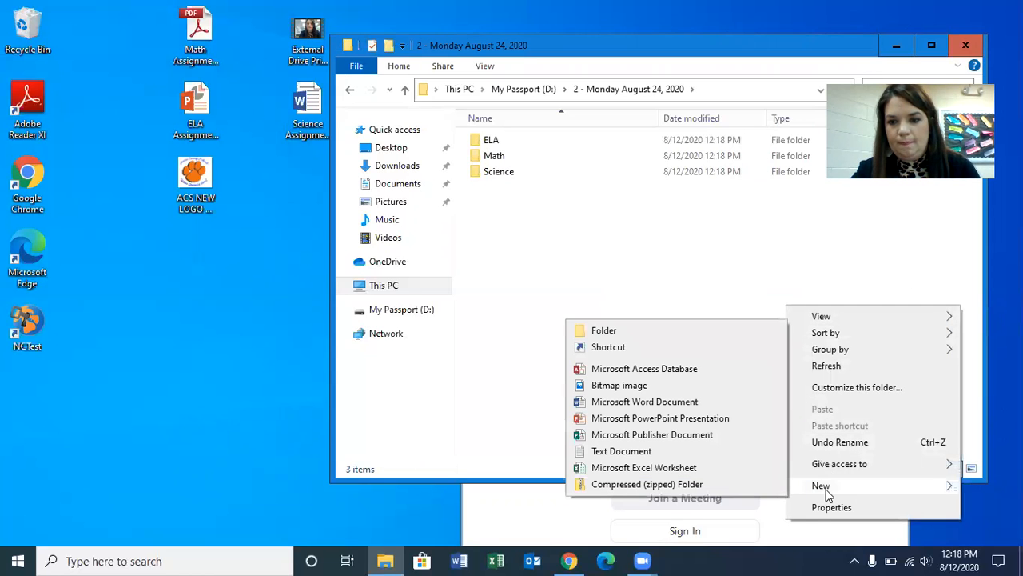
left_click(726, 333)
type("So")
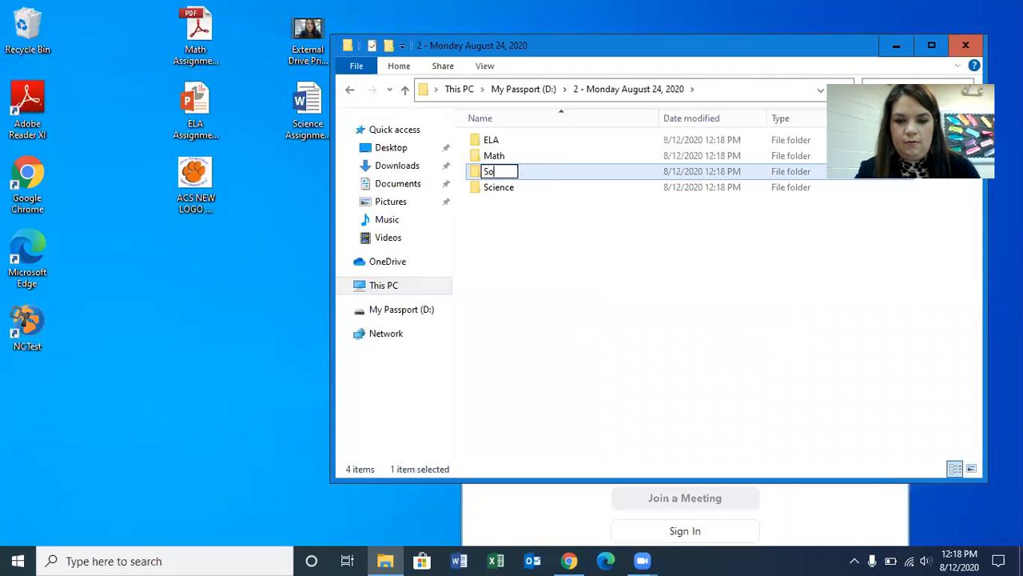
type("cial Studies")
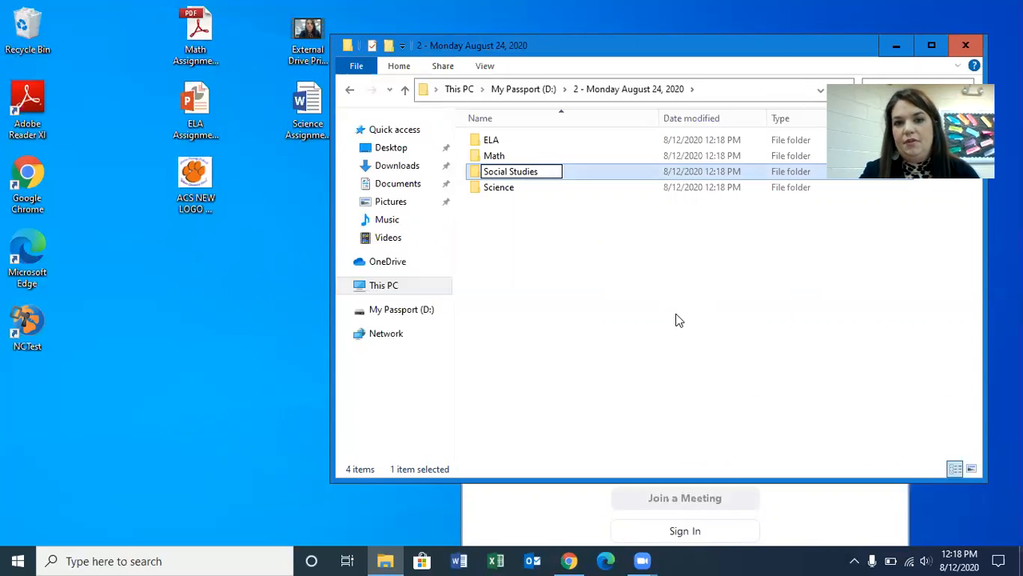
left_click(677, 320)
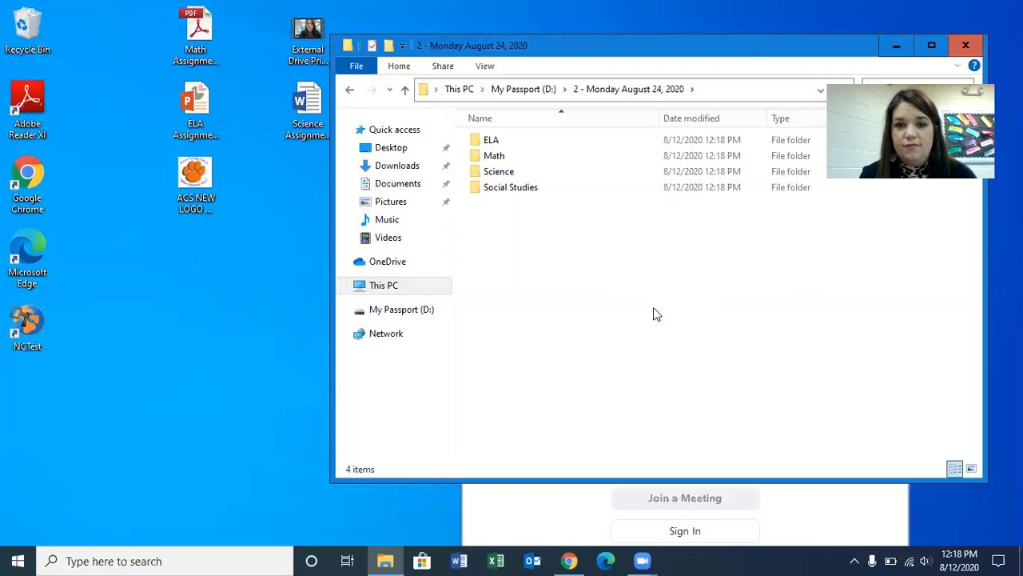
left_click(494, 141)
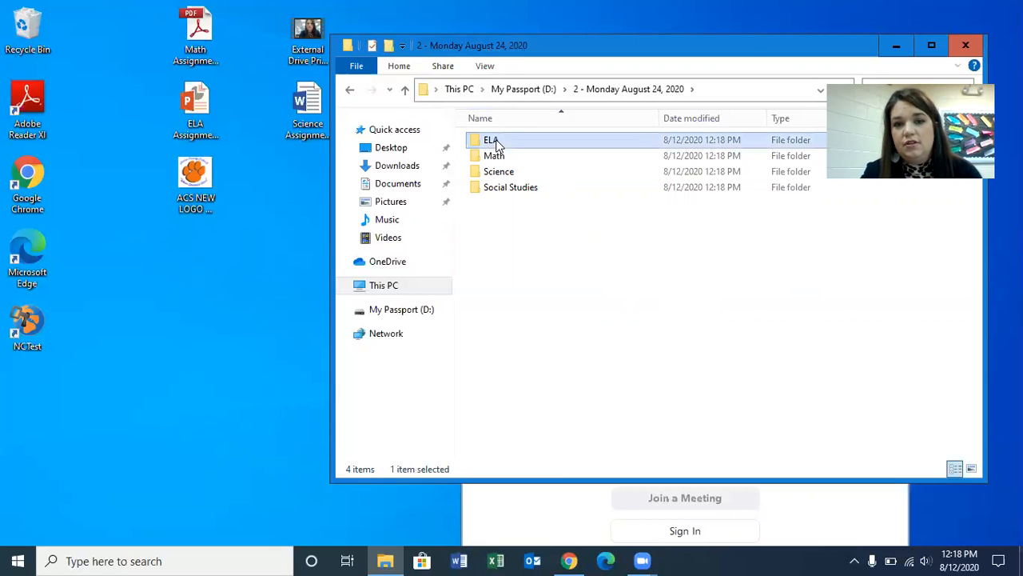
right_click(498, 144)
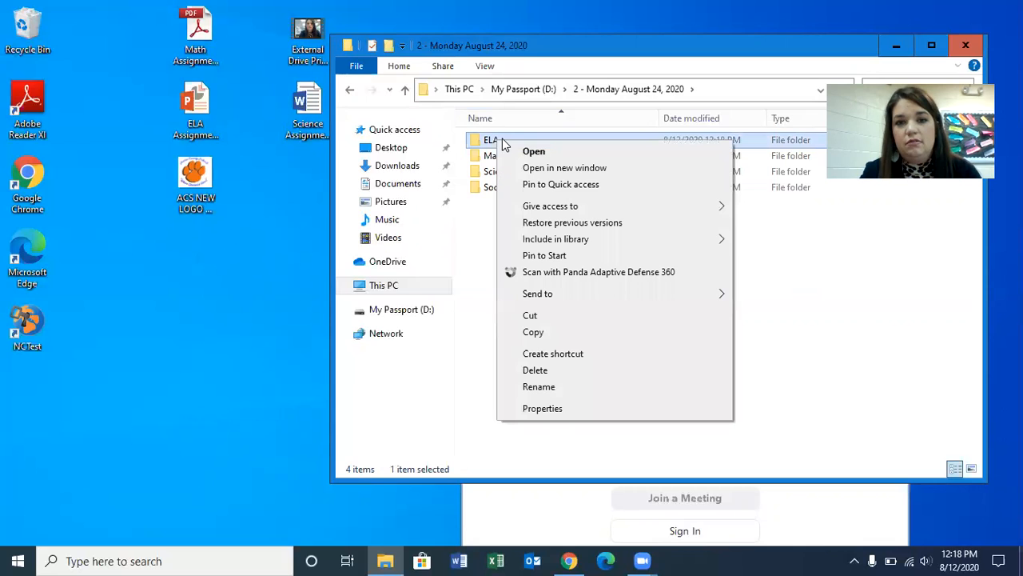
left_click(481, 227)
left_click(480, 227)
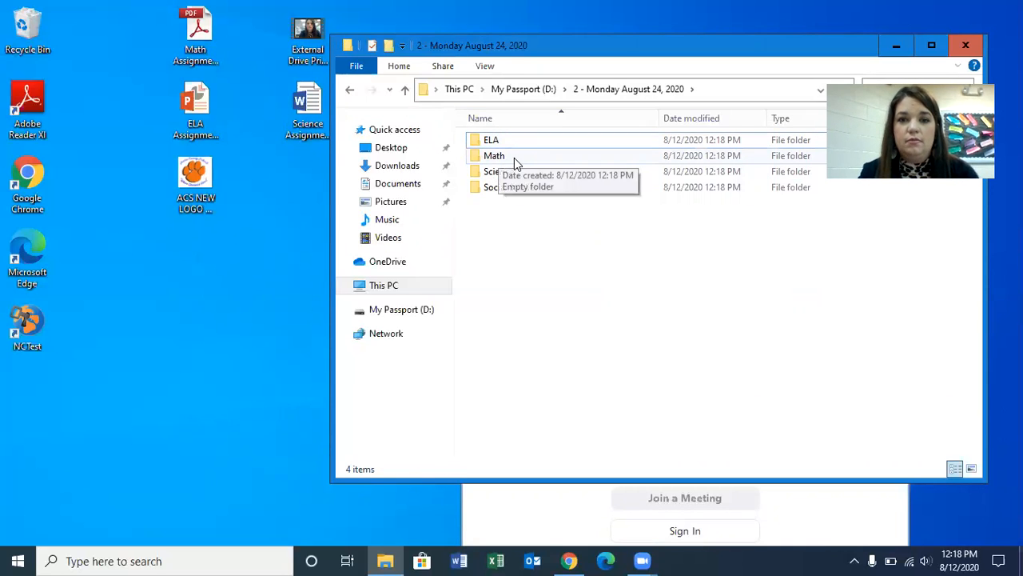
left_click(493, 176)
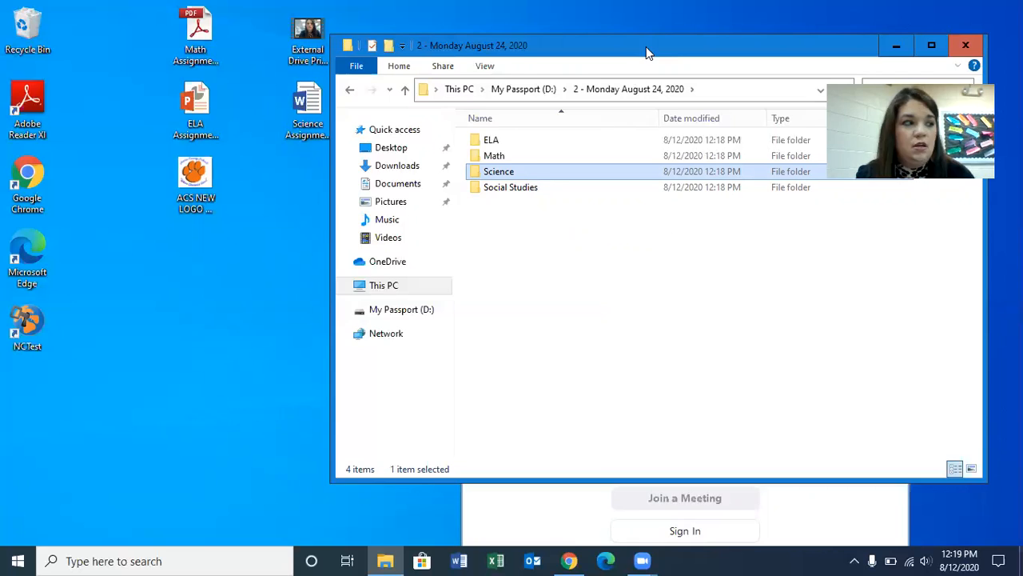
- Move the Monday folder window farther away from the assignment files on the desktop
left_click_drag(648, 48, 676, 51)
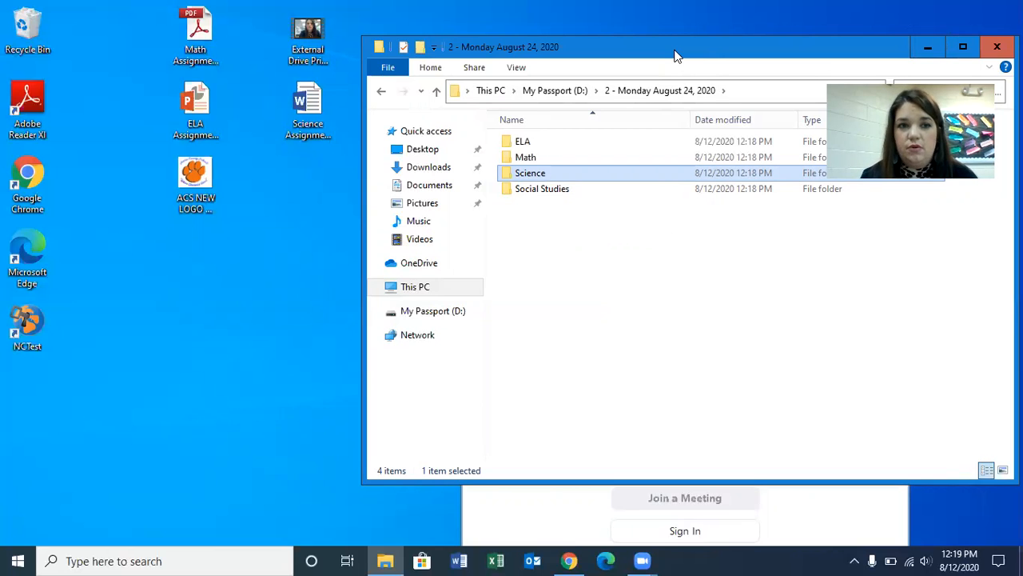
- Extend the Monday folder window to the full screen height and copy the Math assignment PDF from the desktop into the Math subfolder
double_click(574, 480)
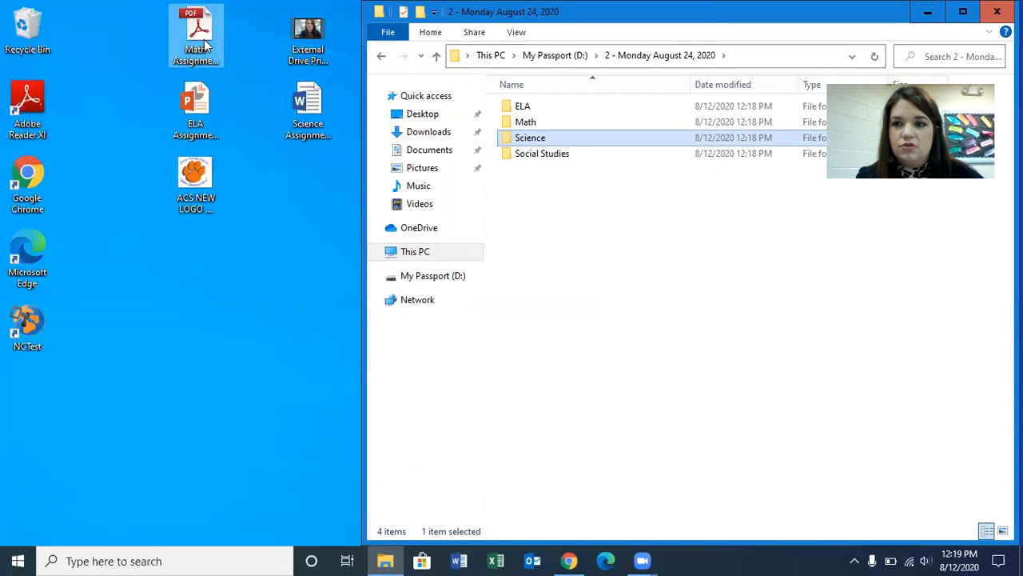
left_click(579, 381)
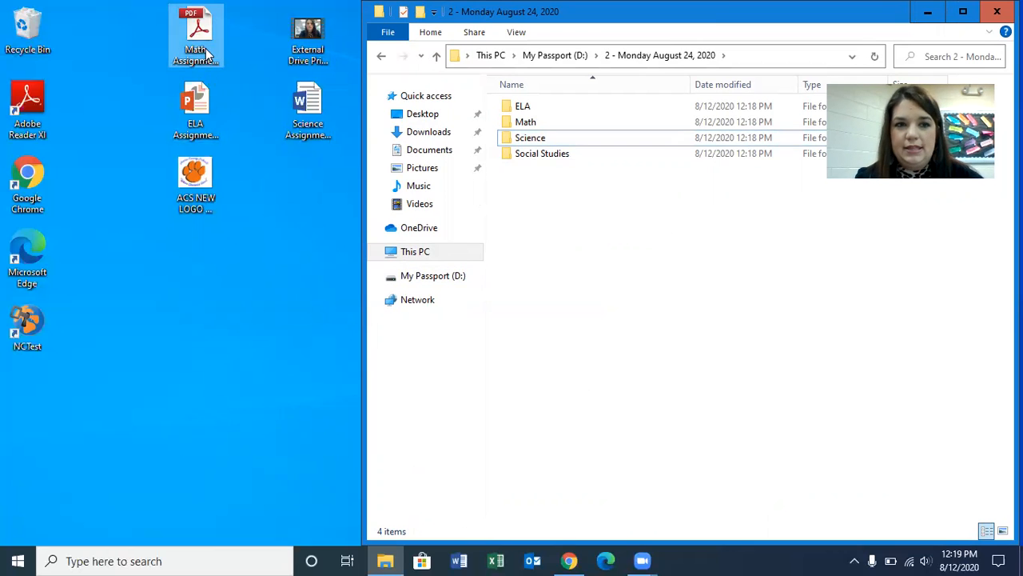
left_click_drag(205, 40, 564, 125)
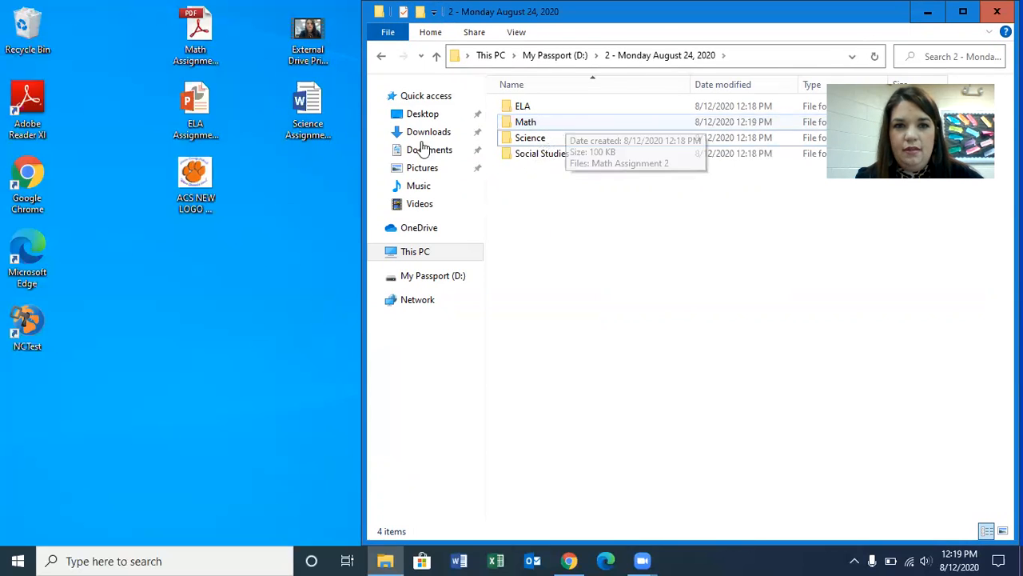
- Copy the ELA assignment presentation into the ELA subfolder and the Science assignment document into the Science subfolder
left_click(202, 102)
left_click_drag(201, 101, 557, 104)
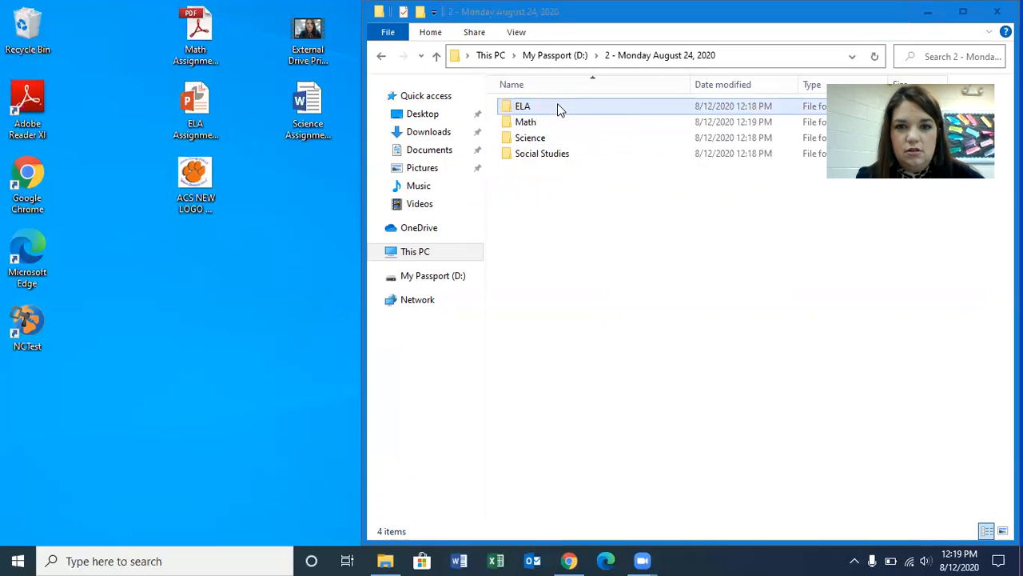
left_click_drag(314, 105, 588, 142)
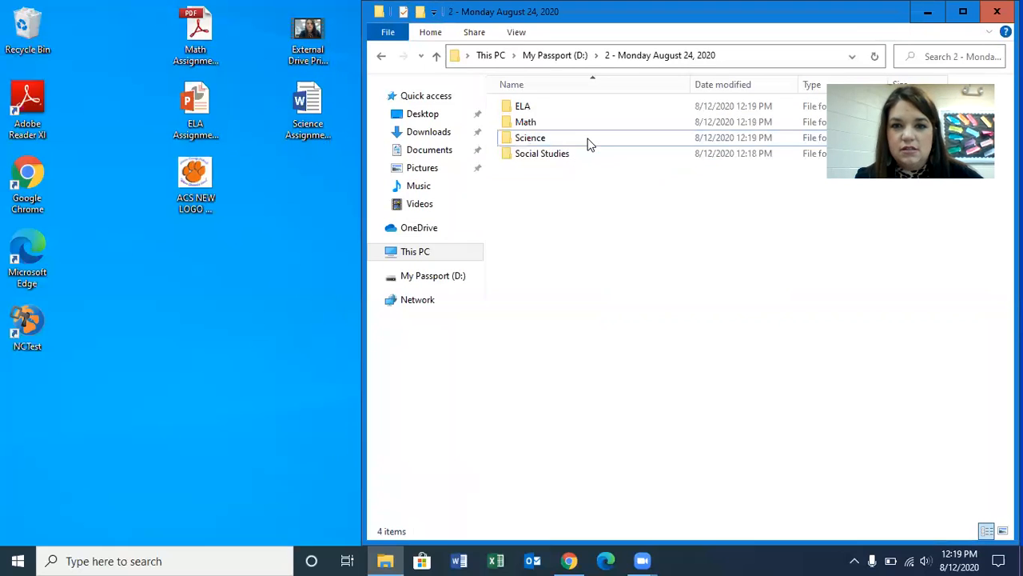
- Copy the "External Drive Principal How To (1)" video from the desktop into the Social Studies subfolder
left_click(295, 256)
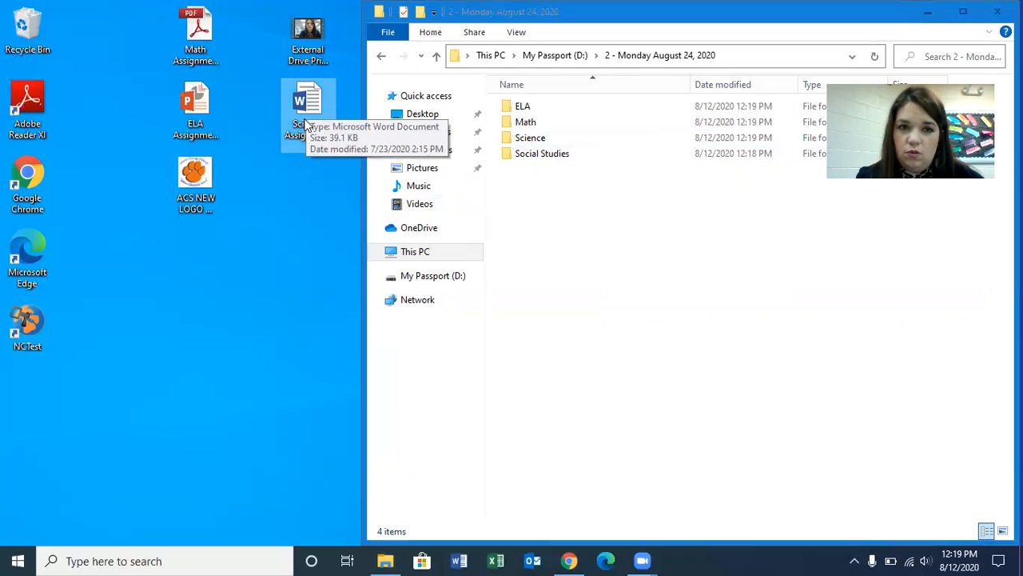
left_click(330, 38)
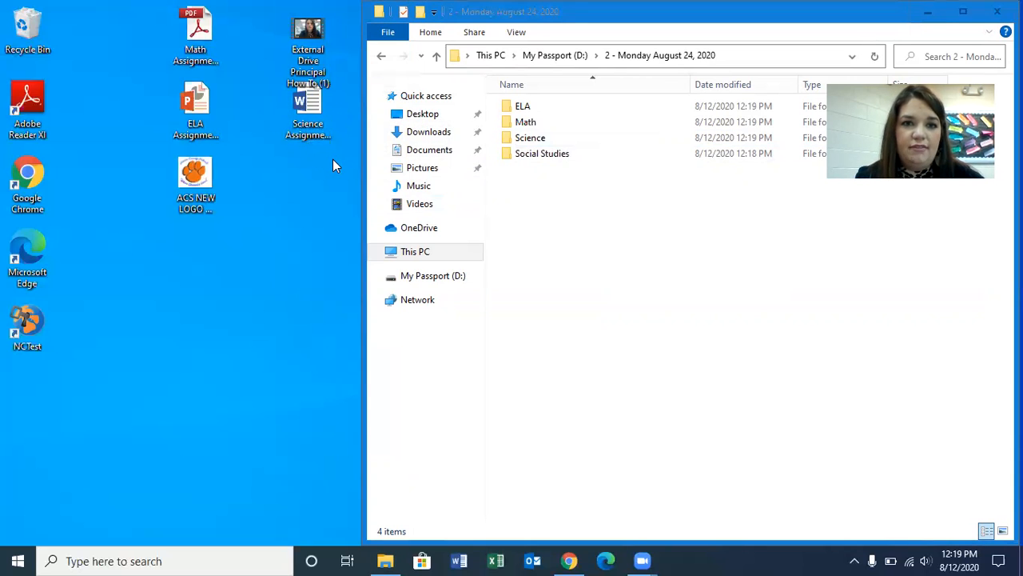
left_click_drag(330, 38, 614, 158)
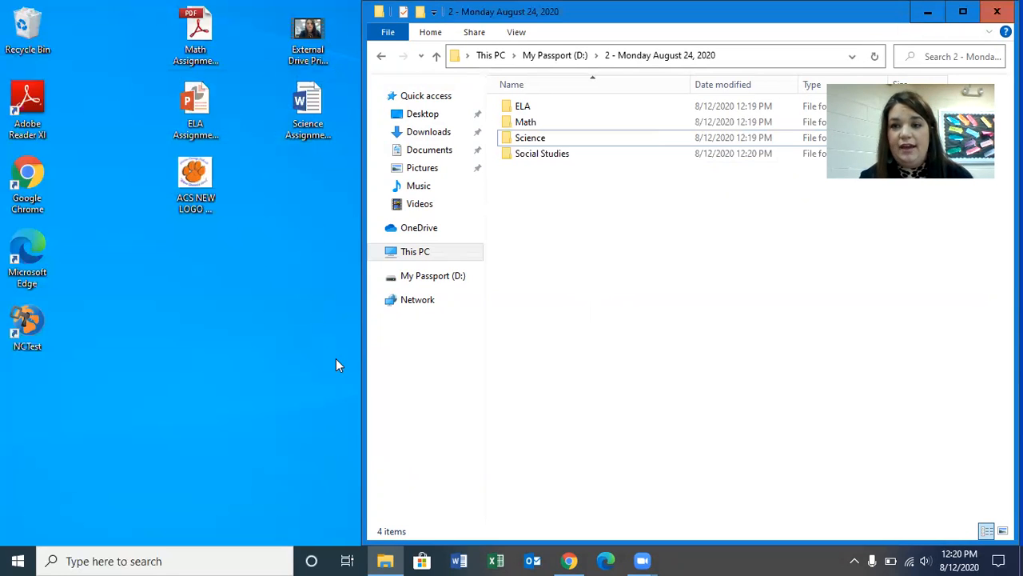
- Reopen the Monday folder from the drive's root and check the files inside the ELA, Math, Science and Social Studies subfolders
left_click(571, 57)
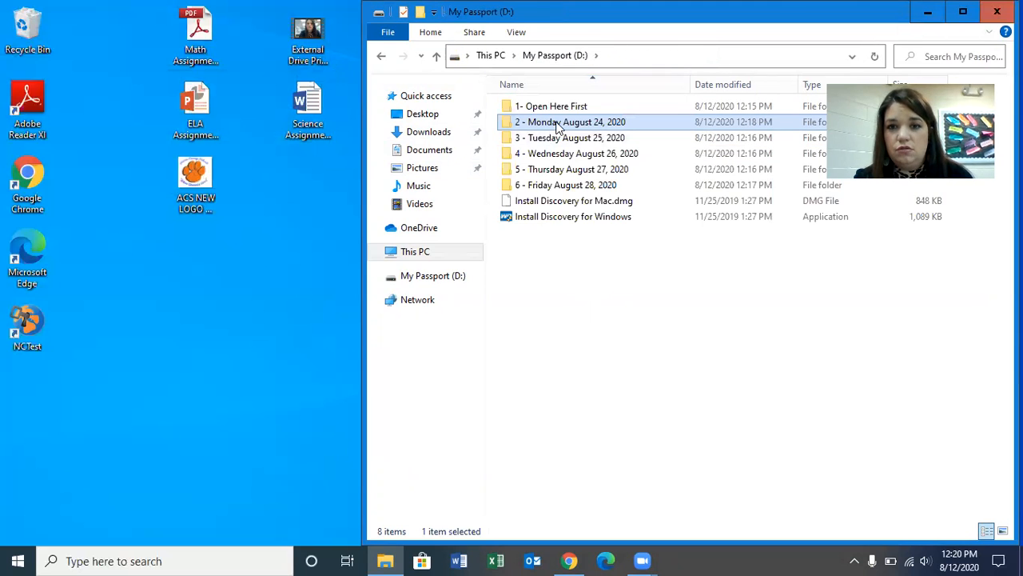
double_click(560, 131)
double_click(541, 107)
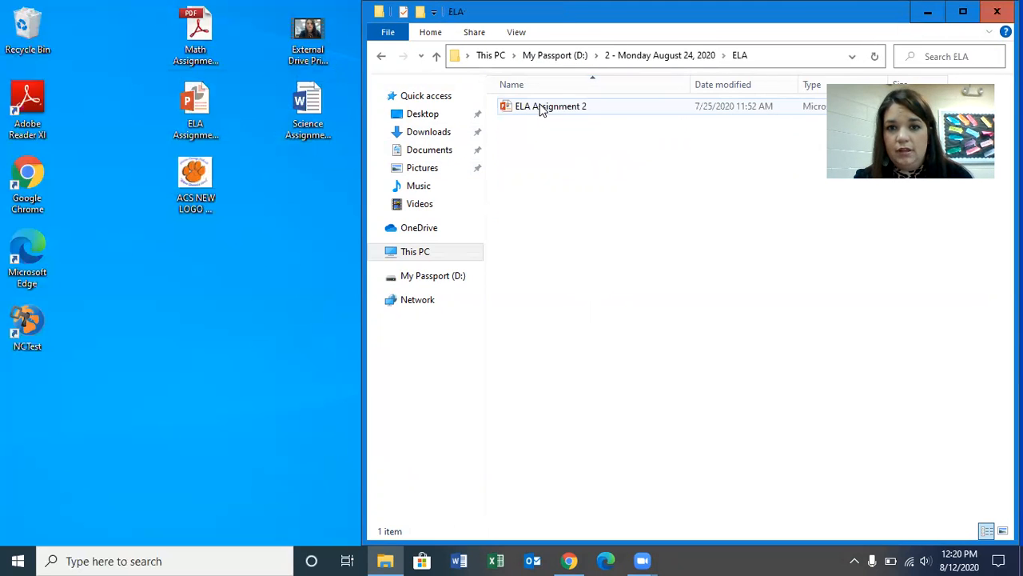
left_click(621, 57)
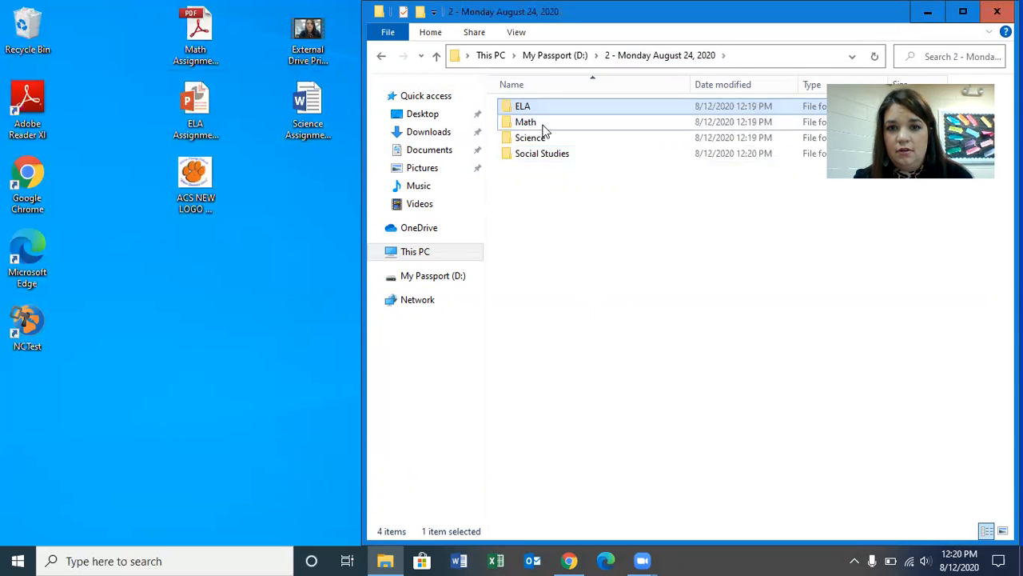
double_click(544, 128)
left_click(639, 56)
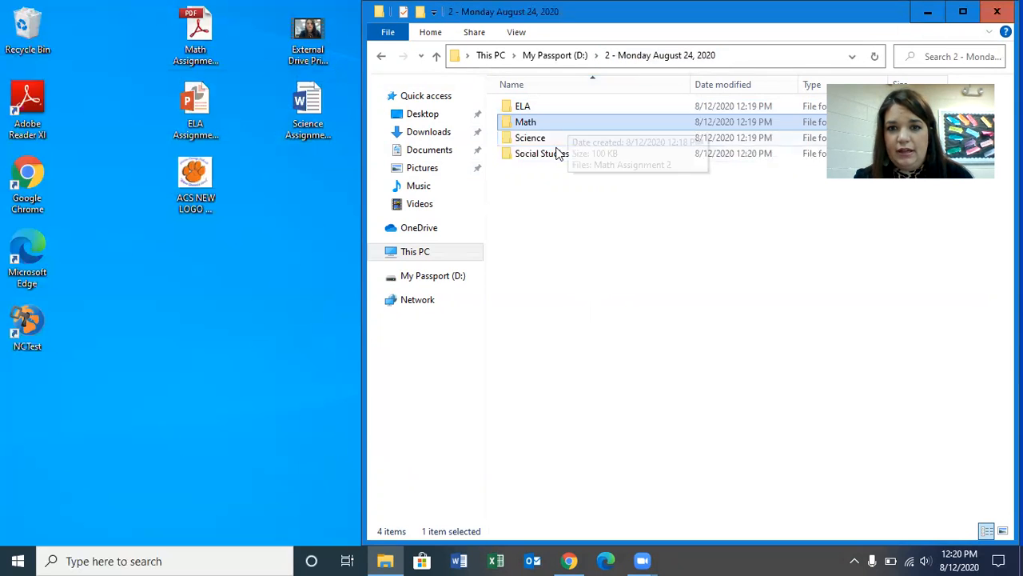
double_click(557, 139)
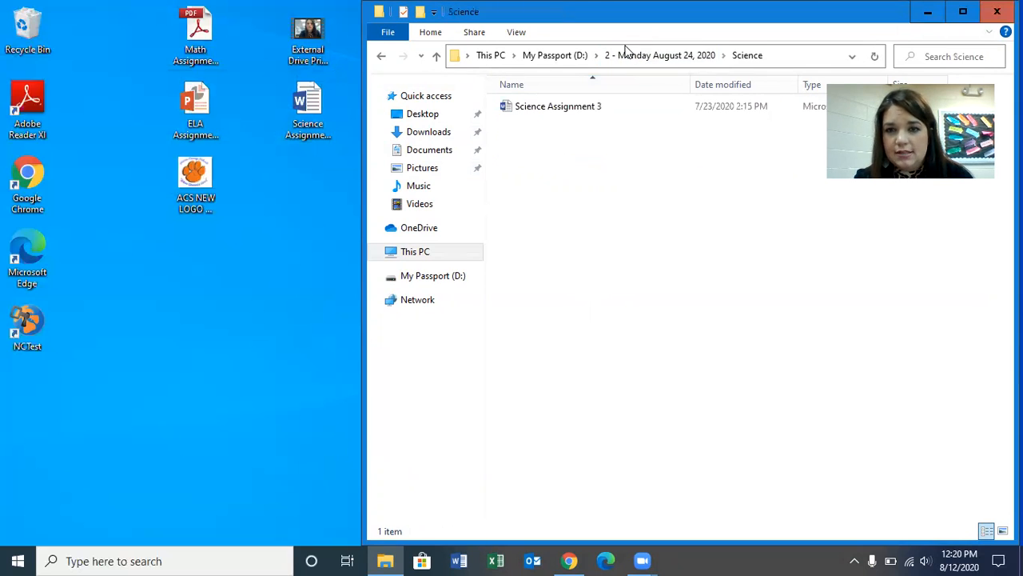
double_click(552, 155)
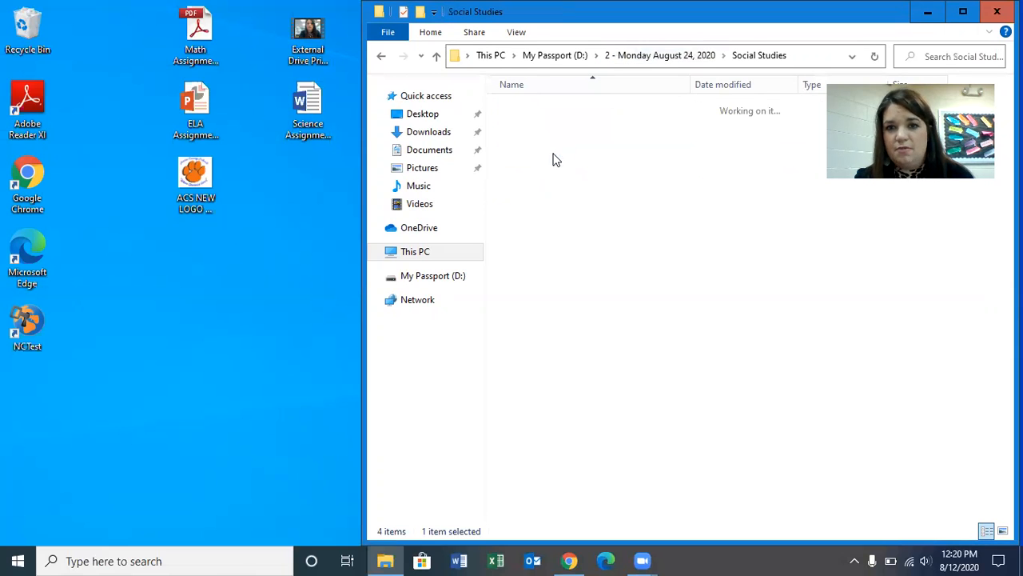
left_click(664, 56)
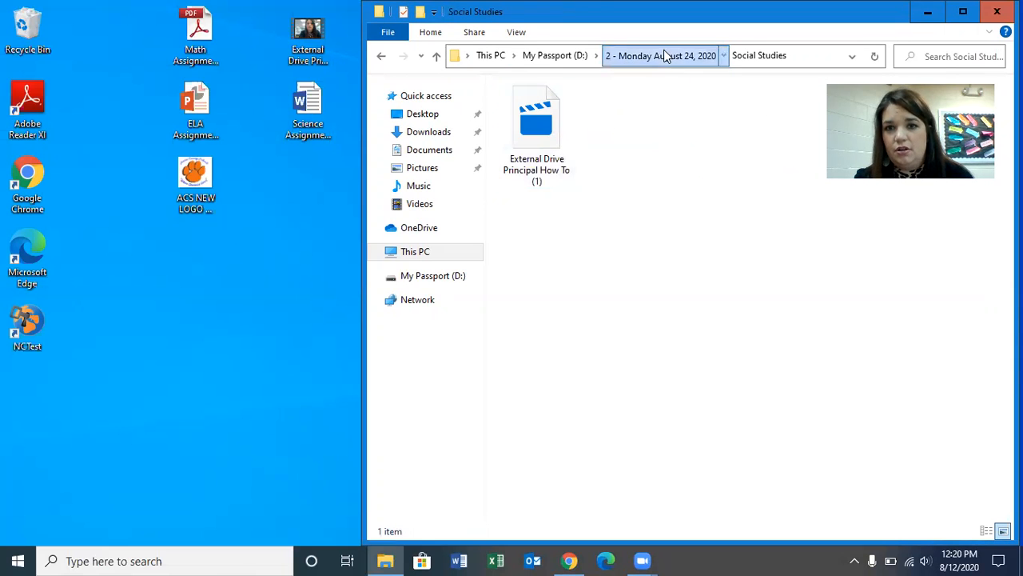
- Return to the root of the My Passport drive and go through the Tuesday, Wednesday, Thursday and Friday folders
left_click(570, 63)
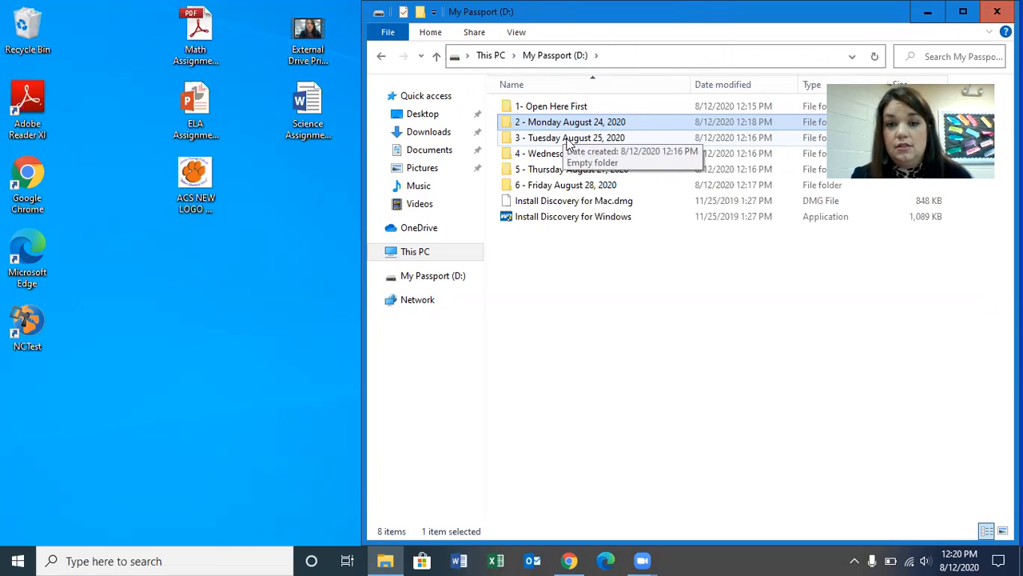
left_click(571, 140)
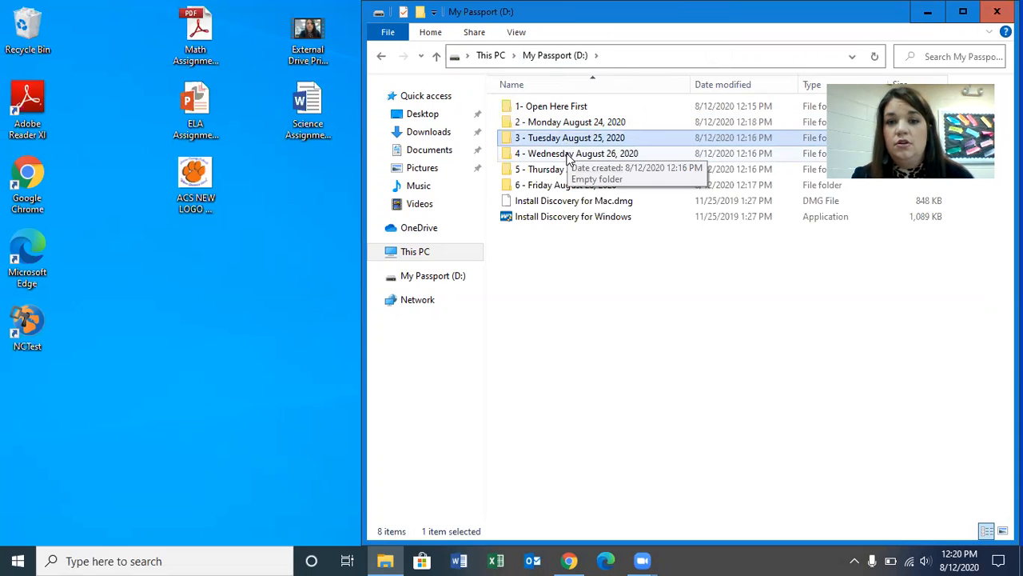
left_click(570, 156)
left_click(571, 171)
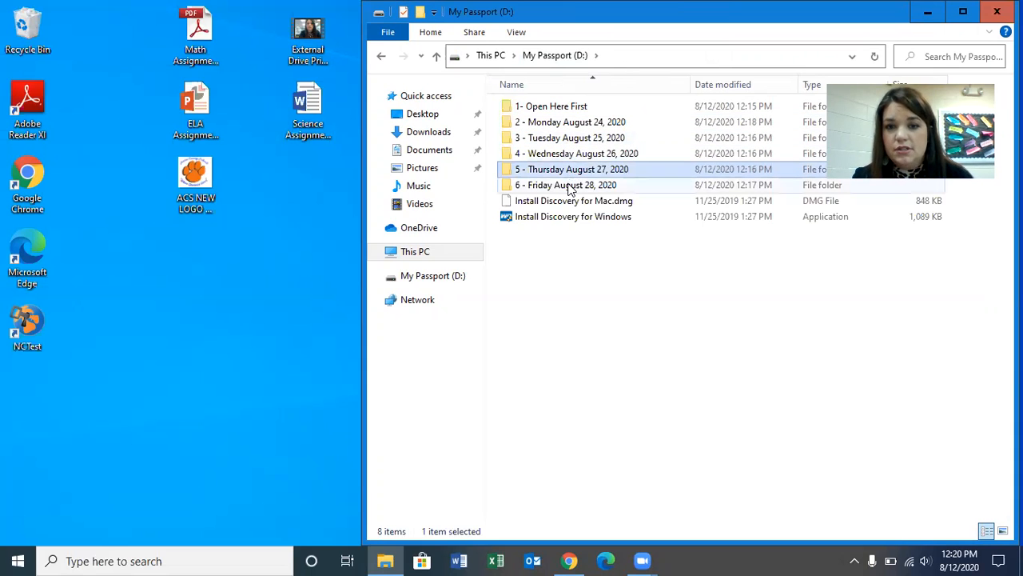
left_click(570, 186)
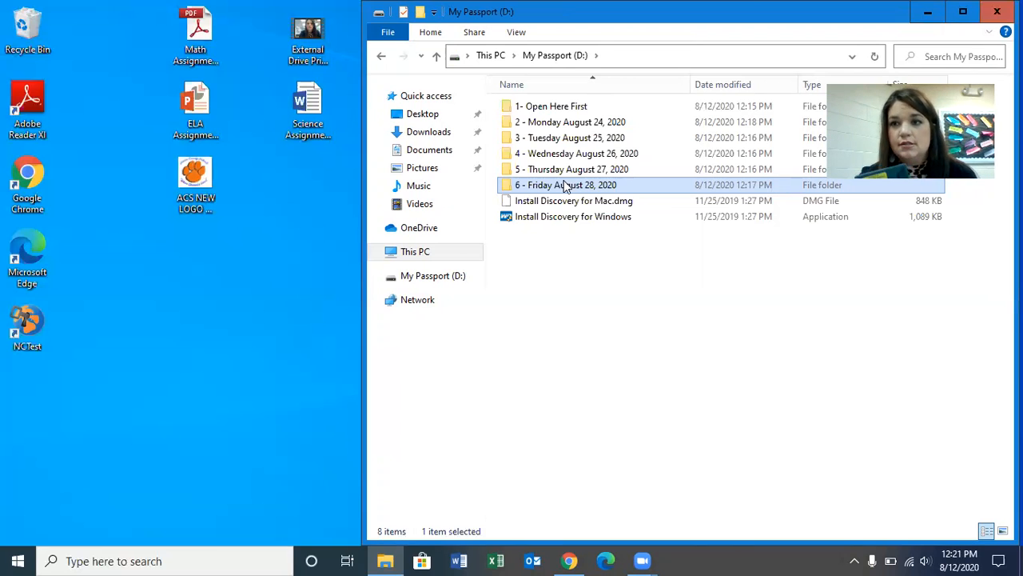
- Move the drive's window aside and safely eject the My Passport external drive
left_click_drag(832, 14, 665, 60)
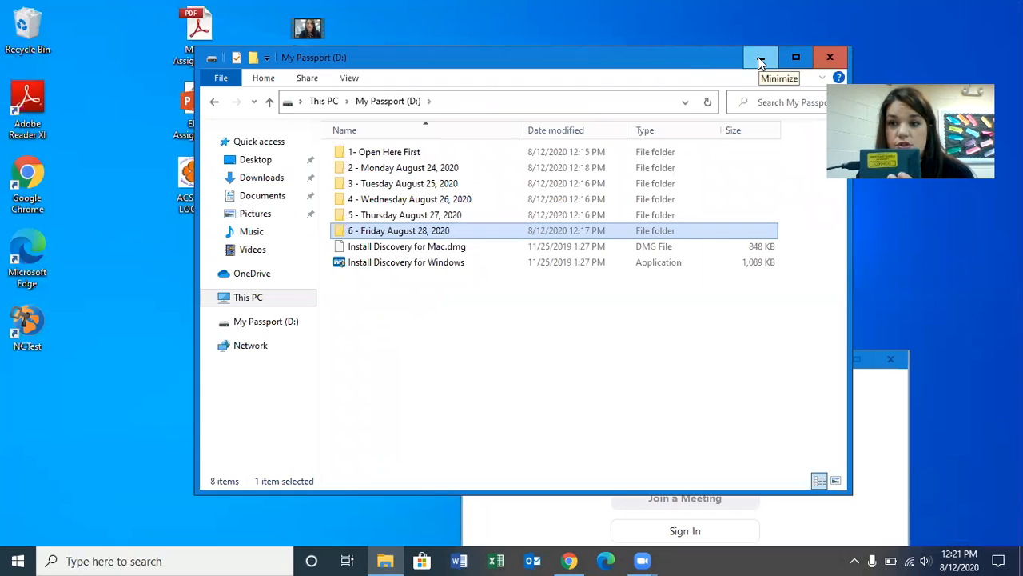
left_click_drag(676, 57, 586, 48)
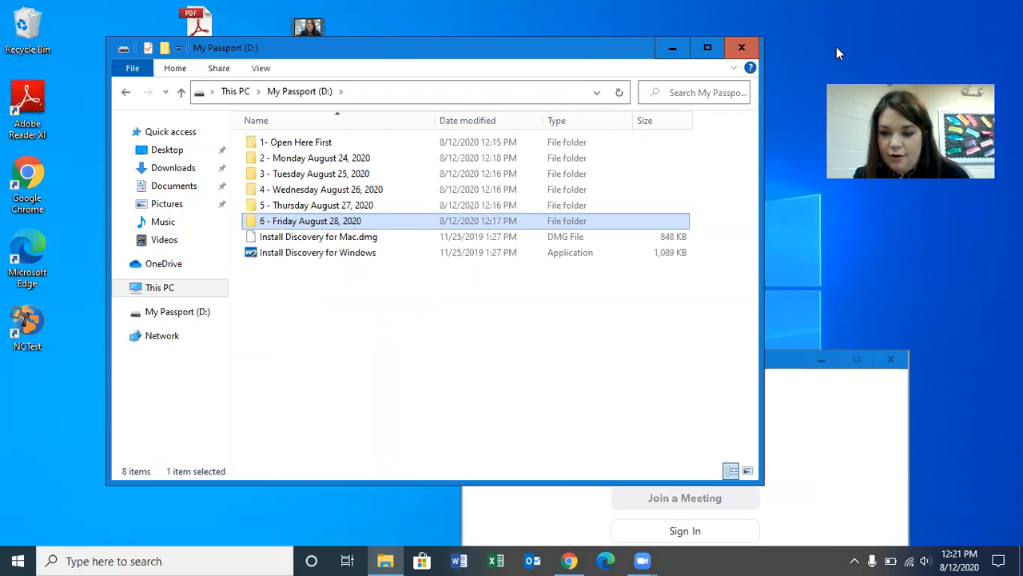
left_click(857, 559)
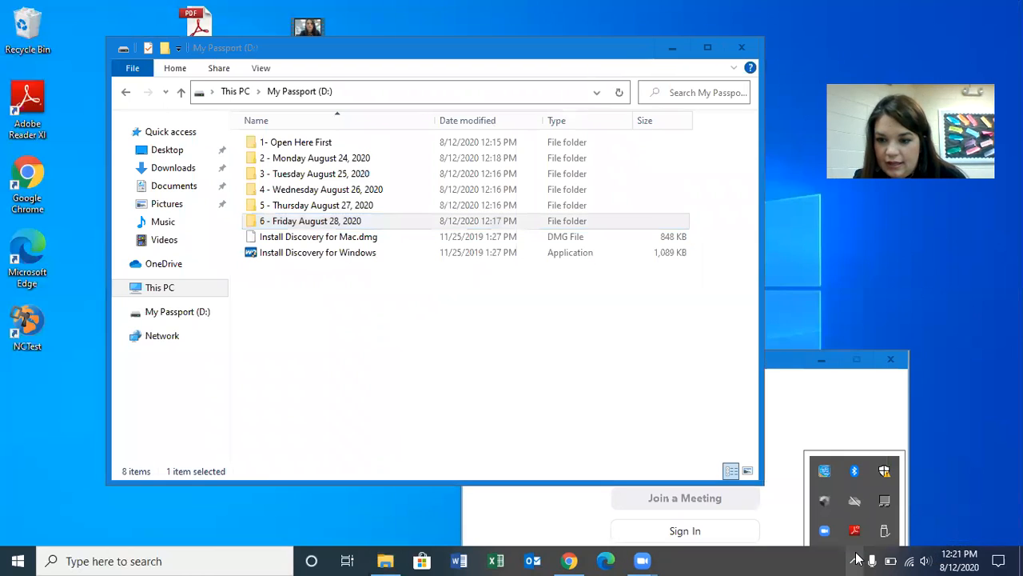
left_click(857, 558)
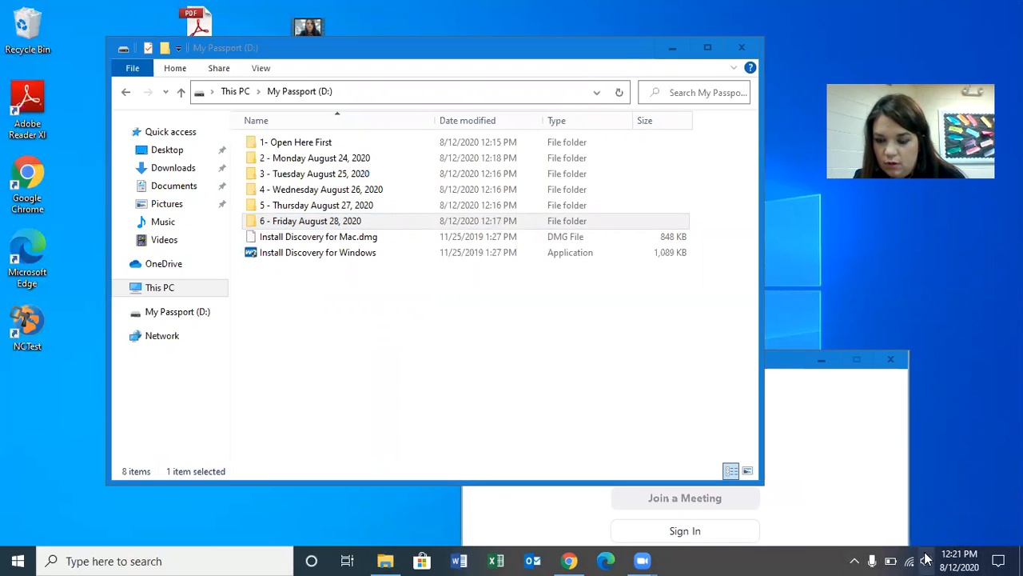
left_click(857, 559)
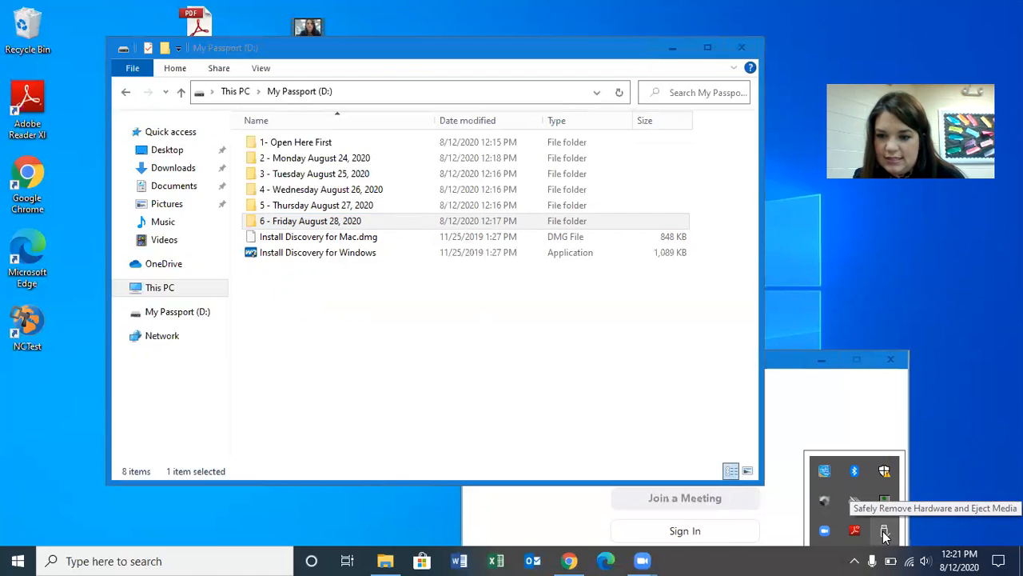
left_click(885, 534)
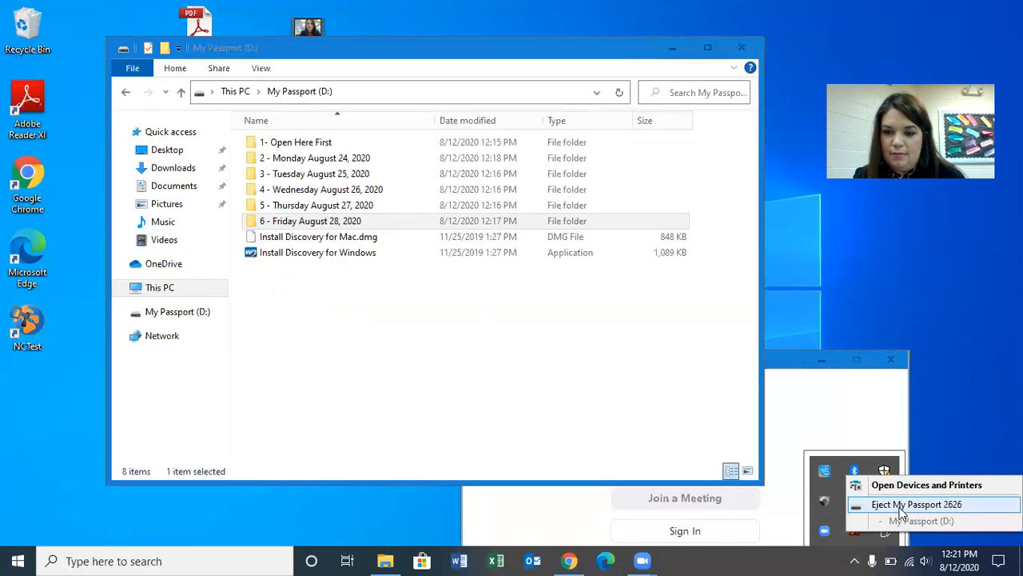
left_click(911, 504)
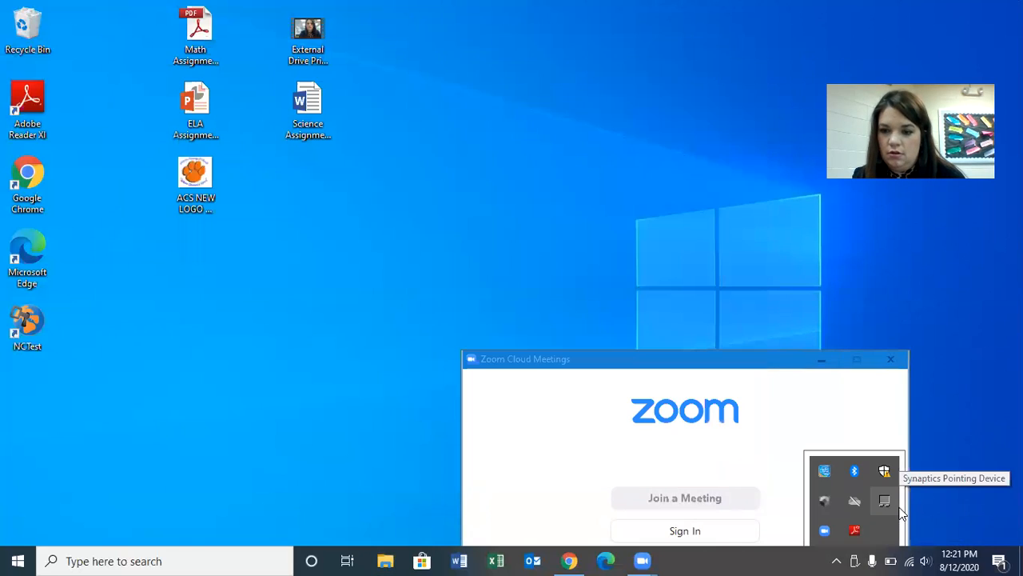